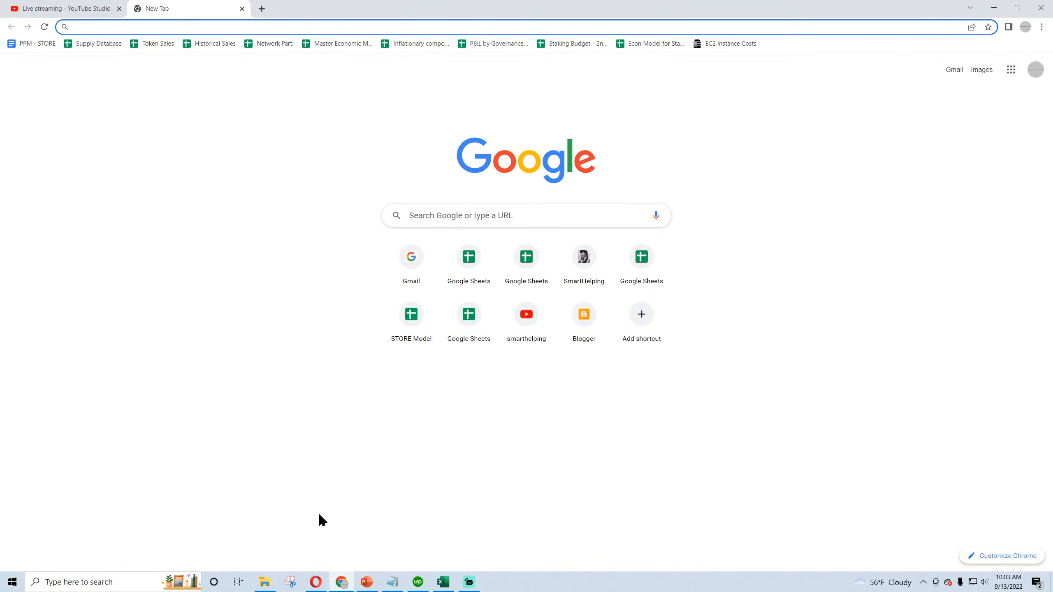
- Open smarthelping.com and go to its Financial Models page
text(sm)
key(Return)
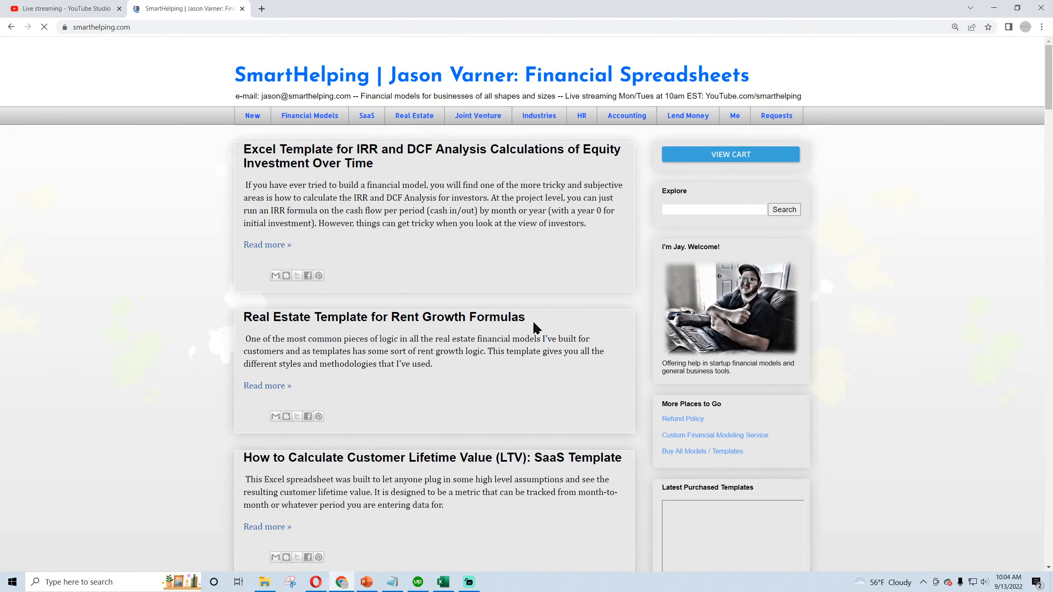
click(330, 120)
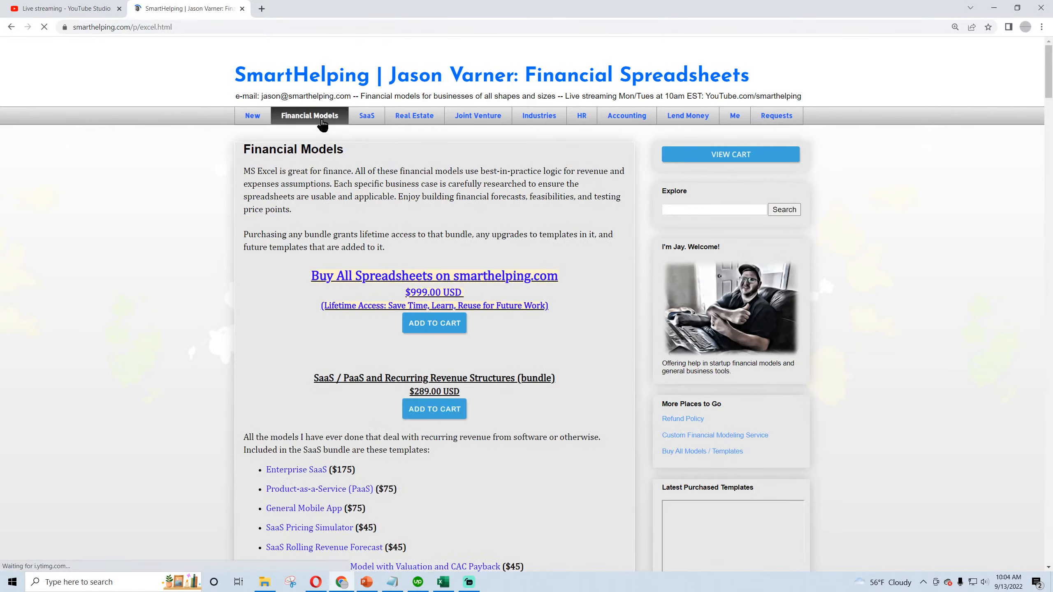
- Examine the offer for buying all spreadsheets on smarthelping.com, highlighting its title and price
scroll(293, 276, down, 3)
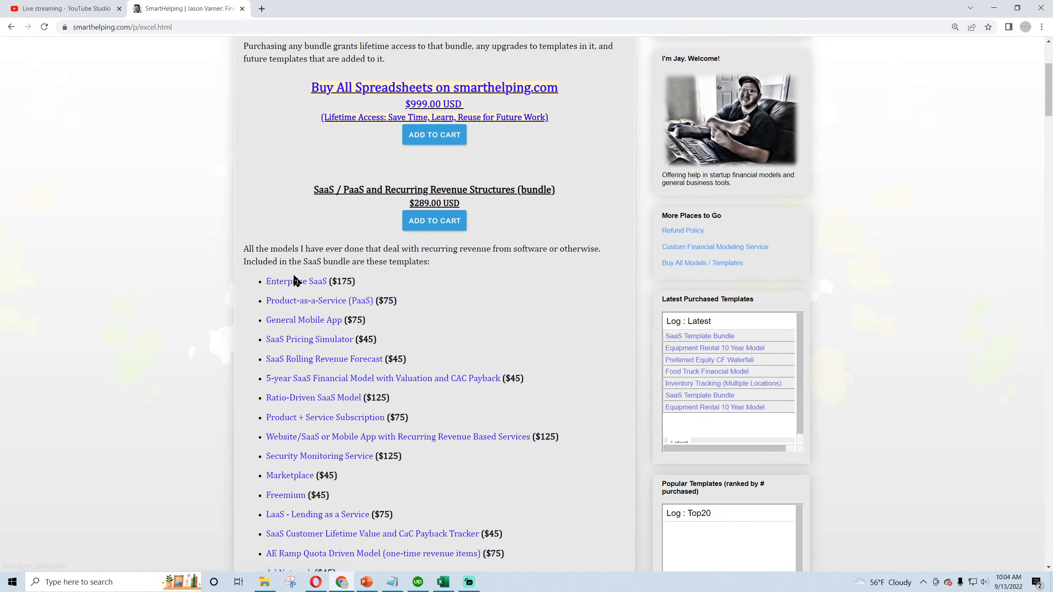
scroll(315, 275, up, 3)
drag(313, 275, 501, 302)
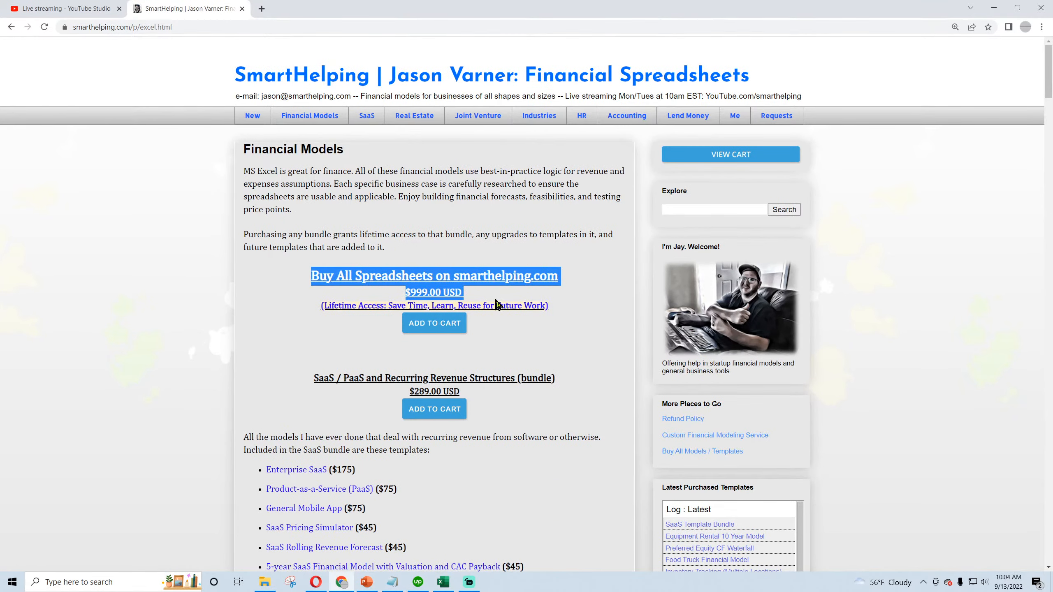
click(486, 300)
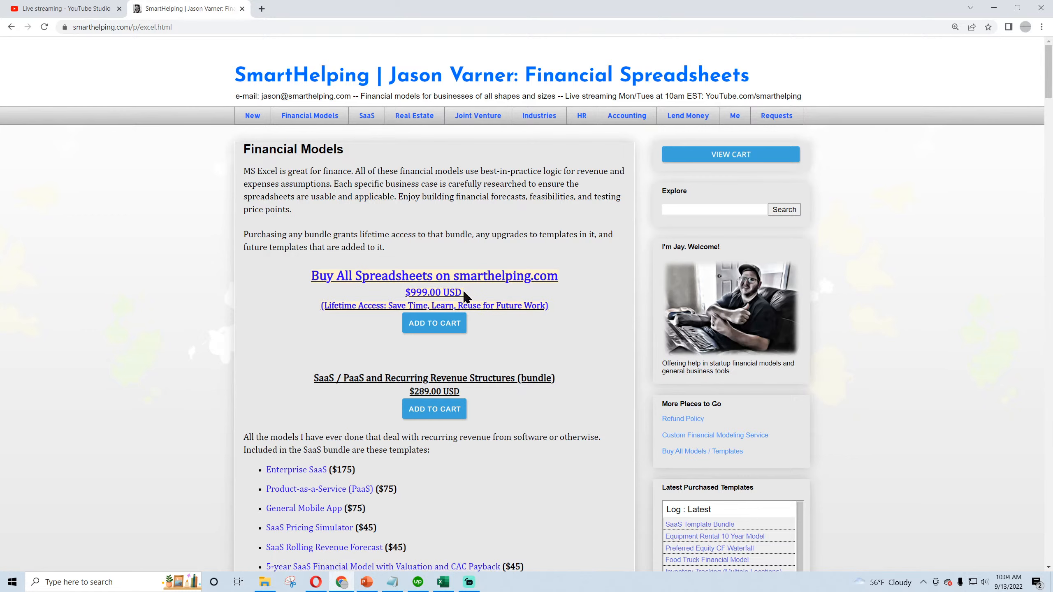
drag(465, 295, 406, 295)
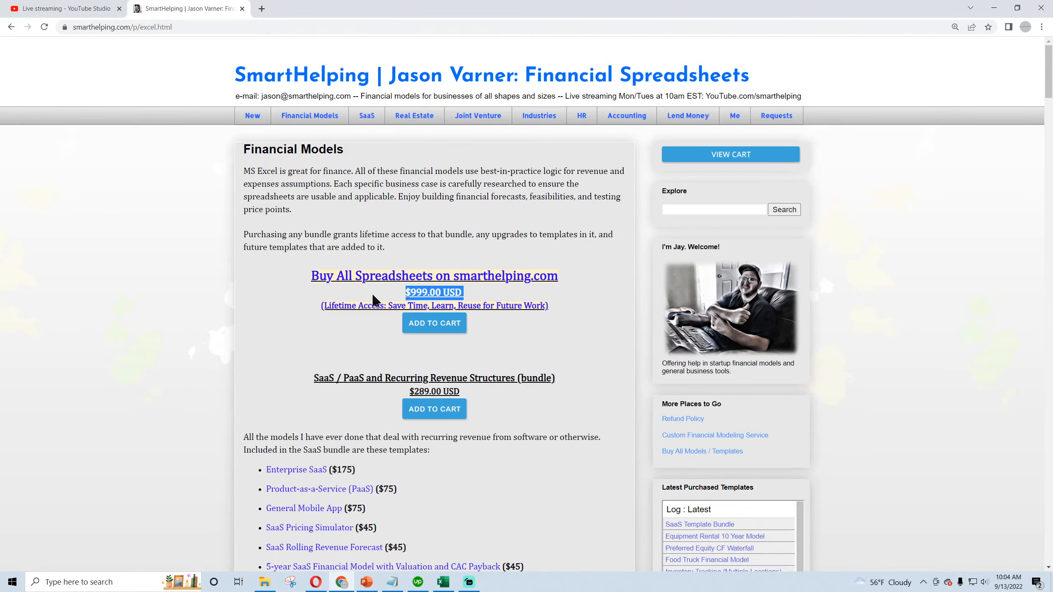
- Review the template bundles on the page, from SaaS and real estate through to General Business Valuation
scroll(213, 311, down, 5)
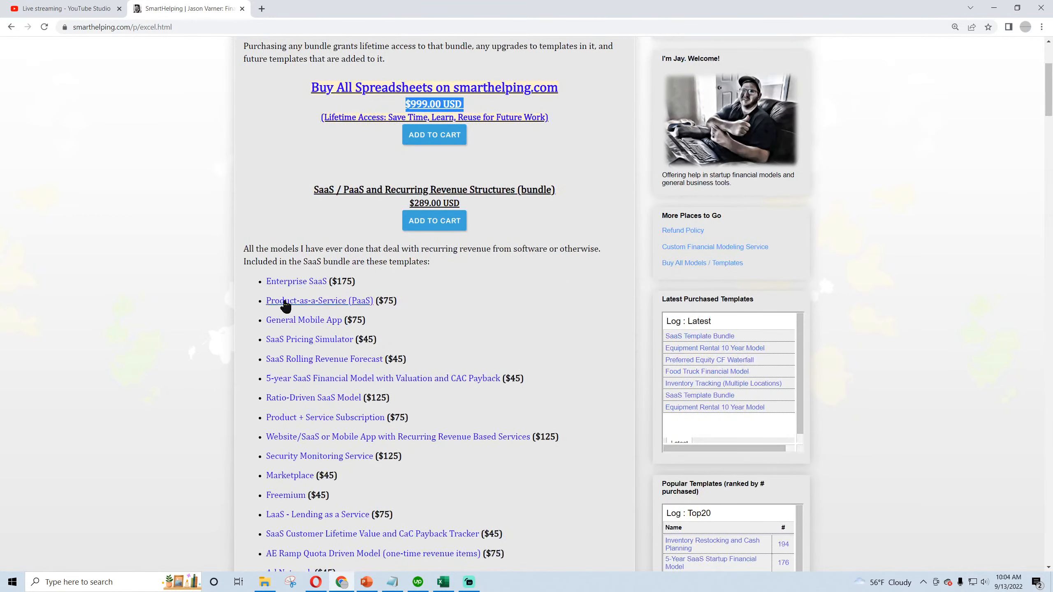
drag(324, 190, 435, 202)
scroll(339, 293, down, 5)
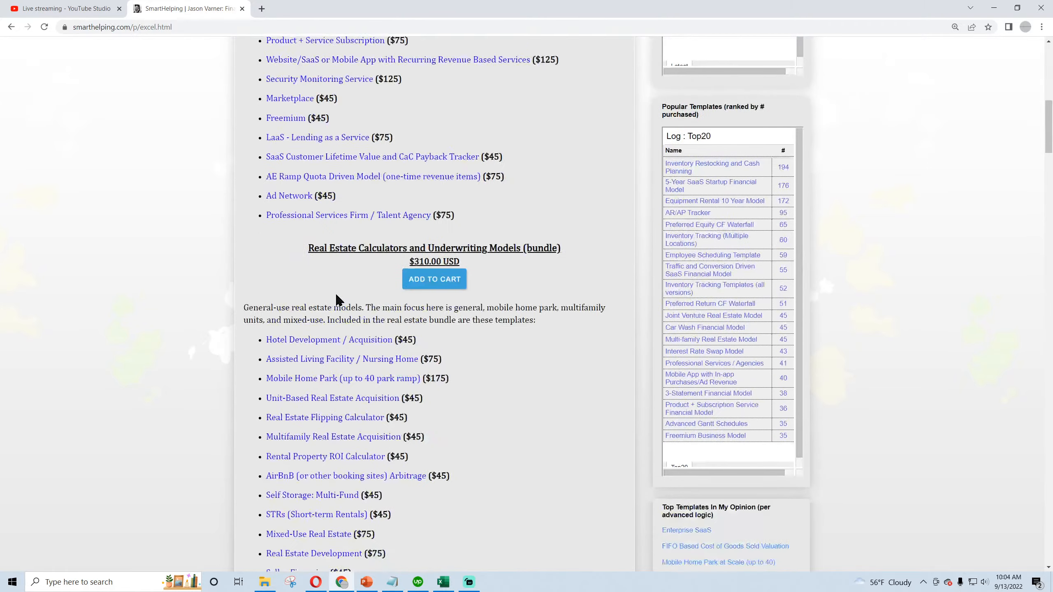
drag(344, 248, 560, 248)
scroll(333, 341, down, 5)
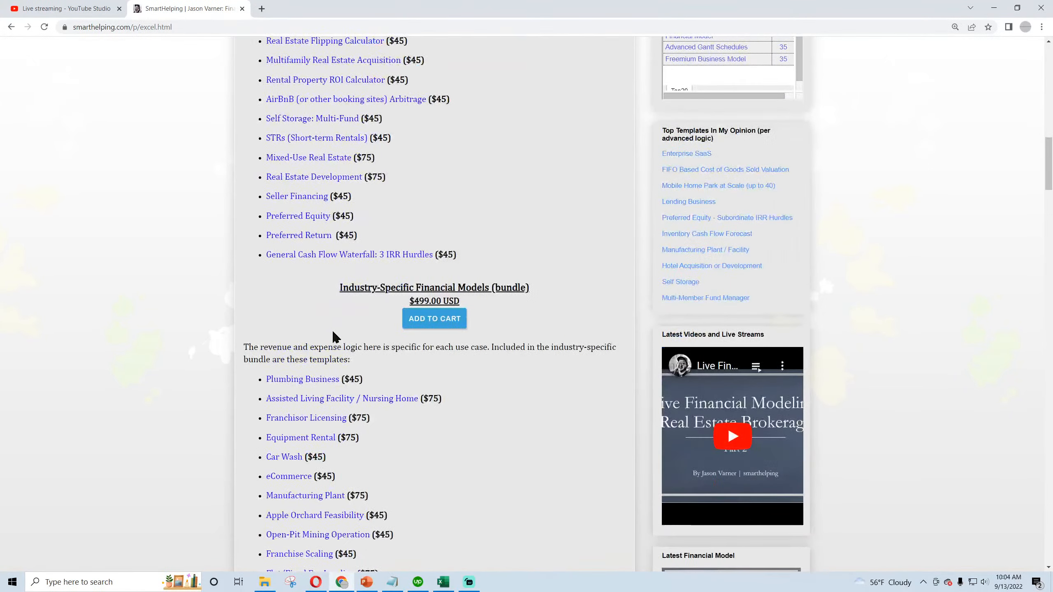
drag(341, 288, 406, 289)
scroll(324, 348, down, 3)
scroll(400, 299, down, 10)
scroll(396, 309, down, 3)
scroll(319, 311, down, 5)
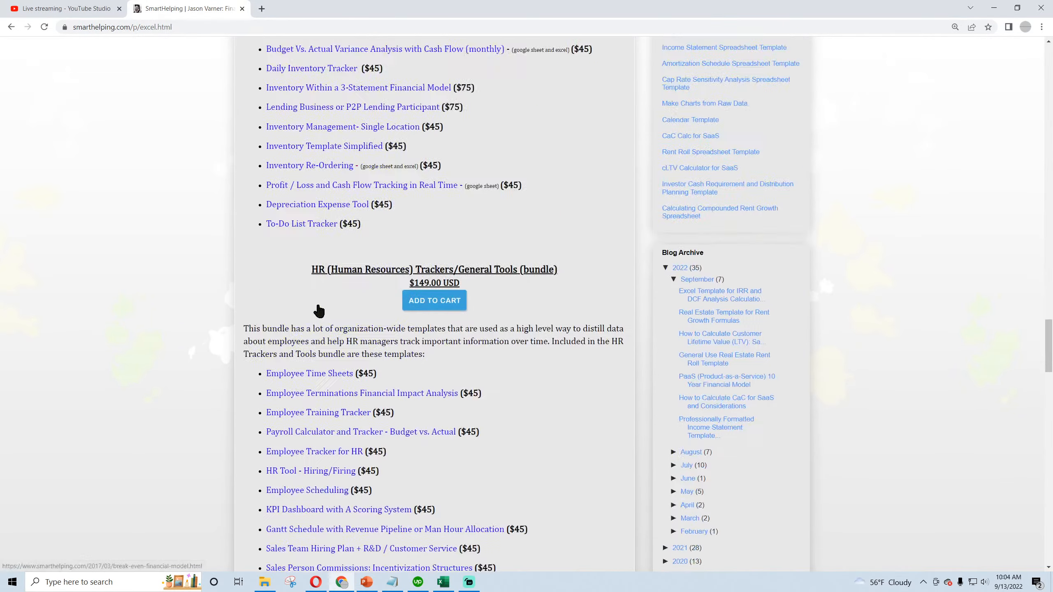
scroll(414, 187, down, 8)
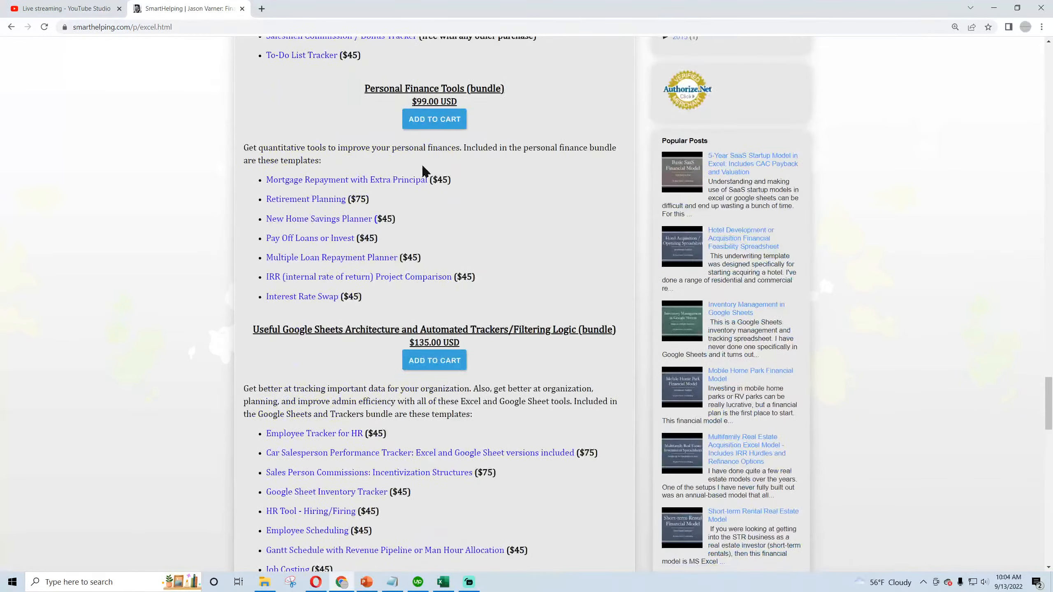
scroll(313, 369, down, 4)
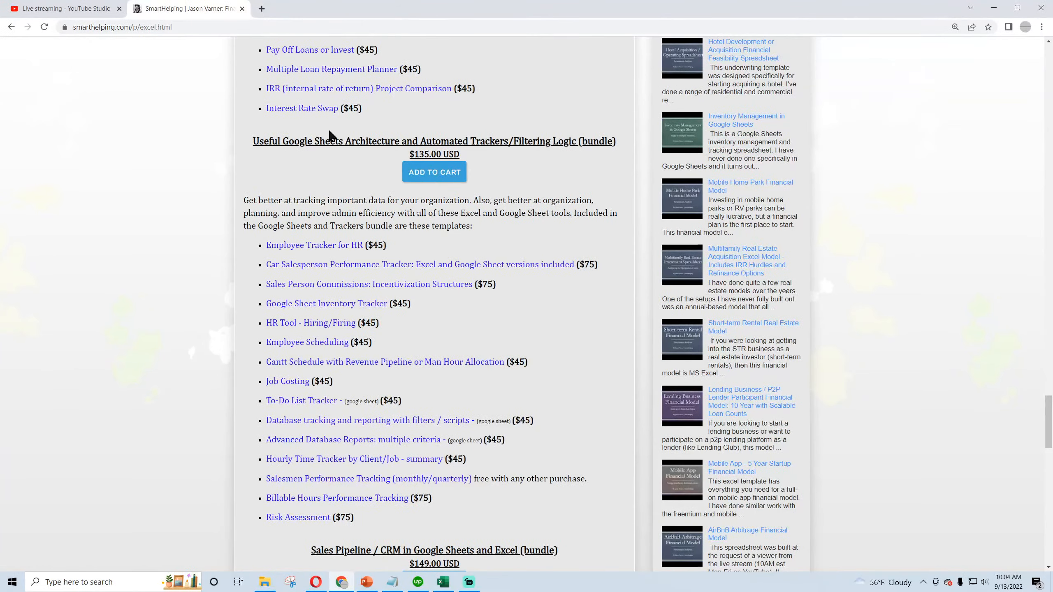
scroll(324, 331, down, 8)
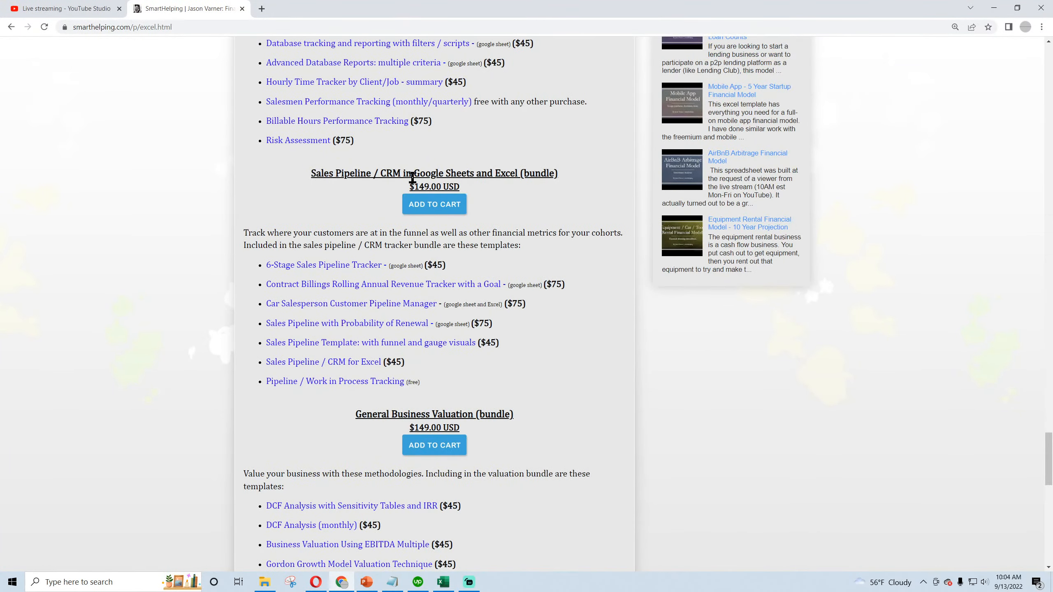
scroll(341, 309, down, 4)
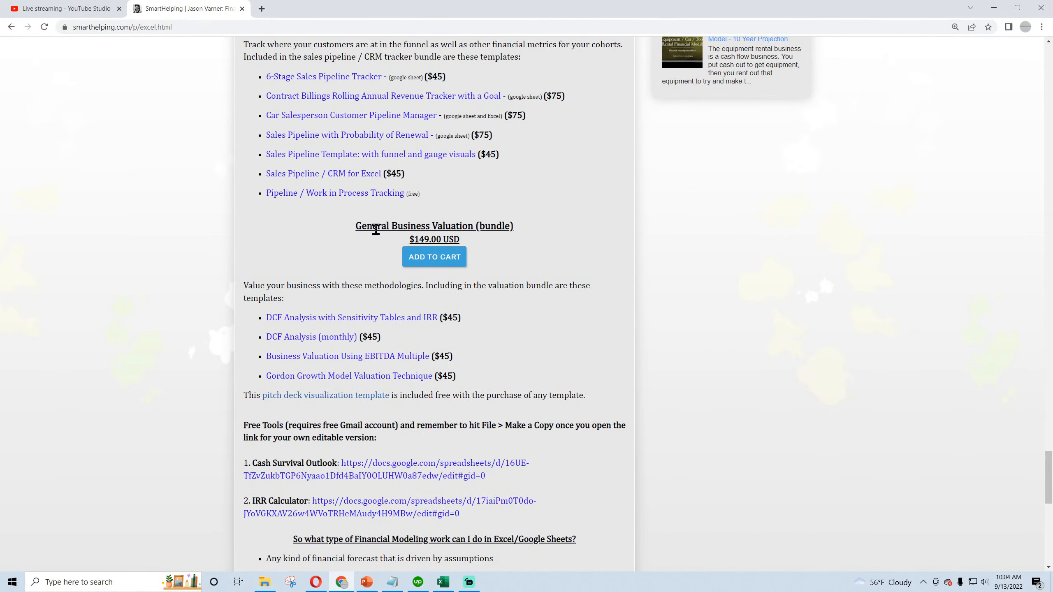
scroll(355, 419, up, 20)
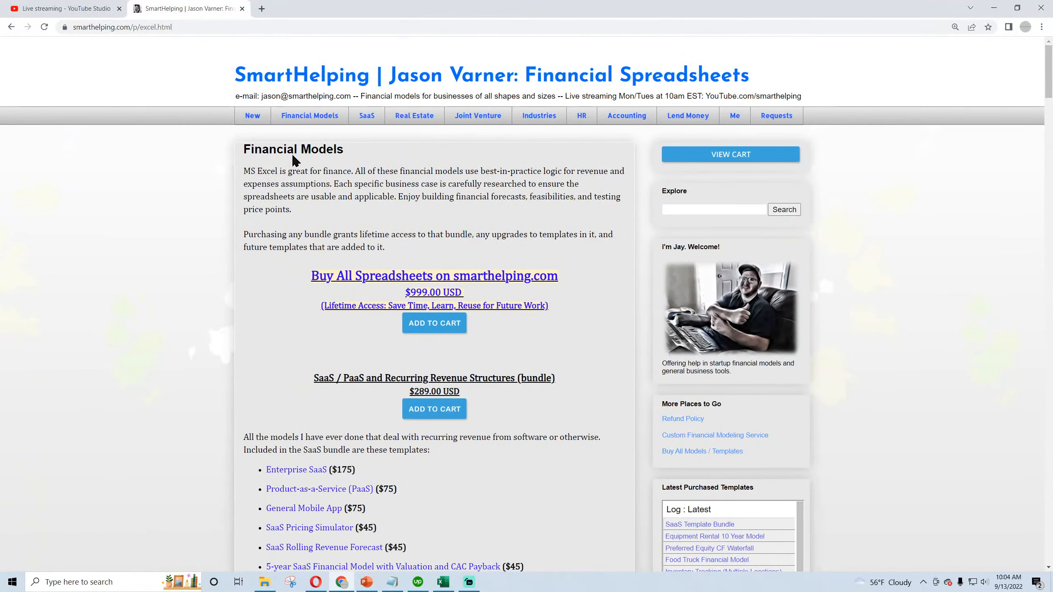
- Open the smarthelping YouTube channel and the Twitter home page in two new browser tabs
click(261, 9)
text(y)
click(160, 45)
click(383, 8)
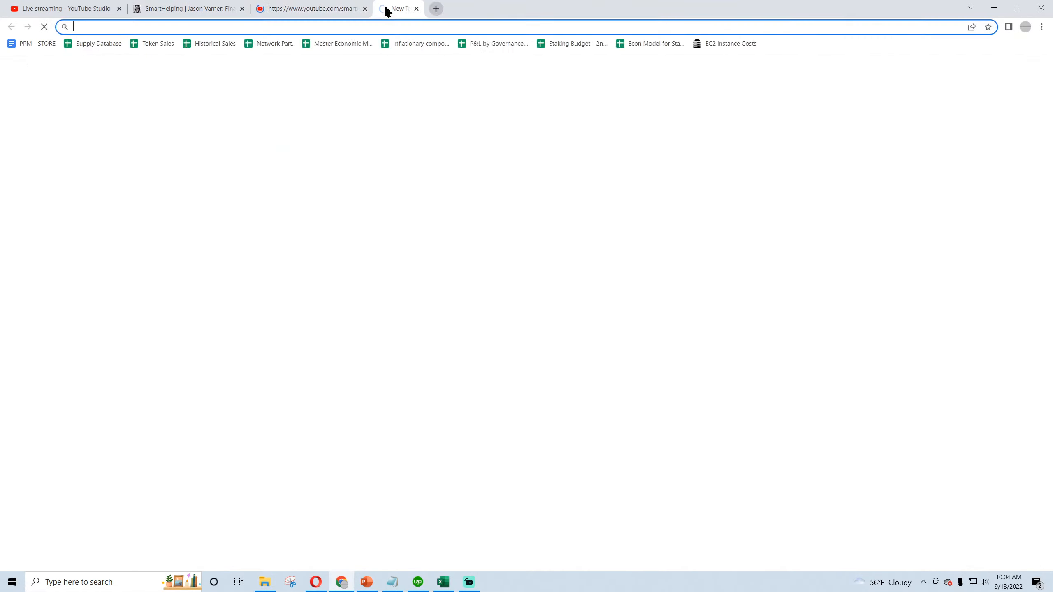
text(twitter.com)
click(191, 46)
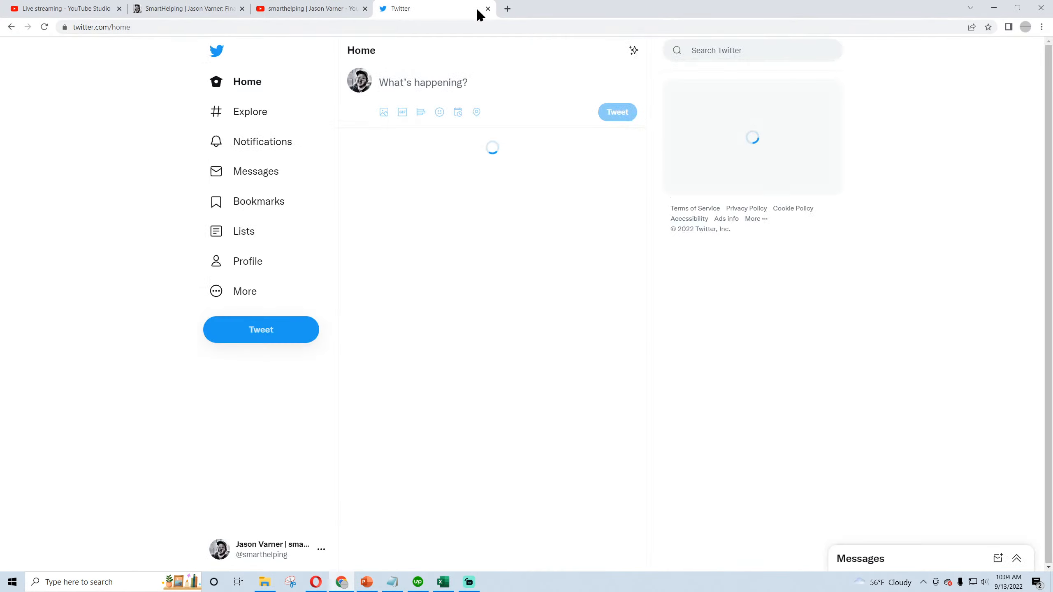
- Start a new tweet with the text "live financial modeling RE brokerage:"
click(274, 337)
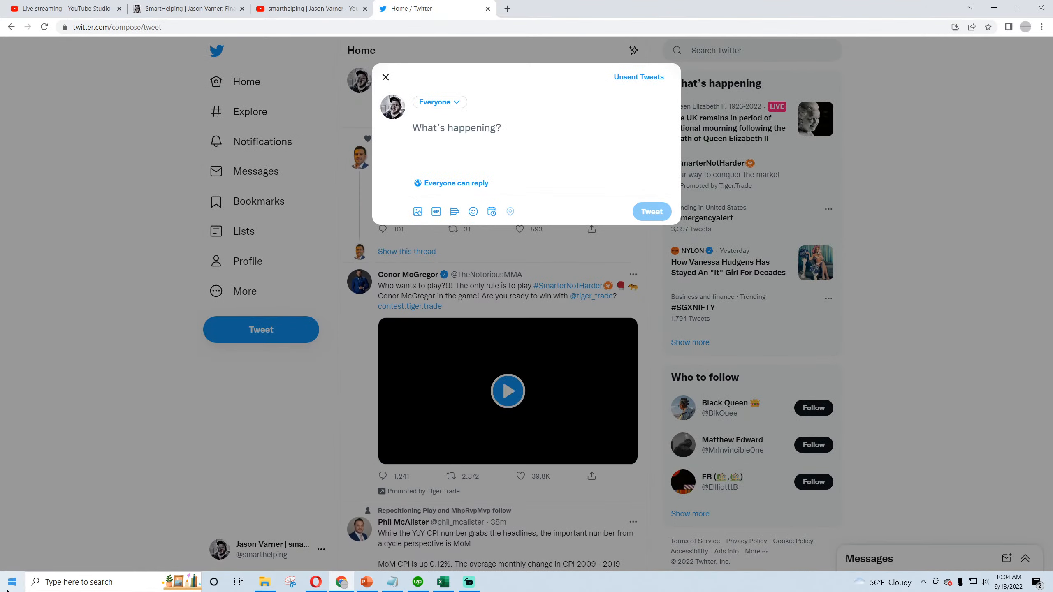
text(I)
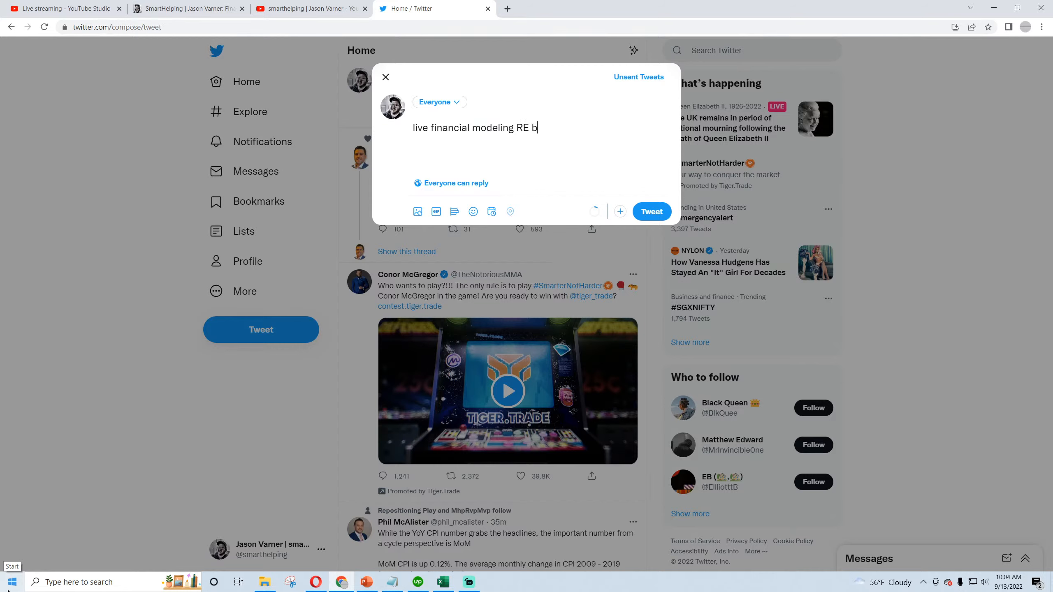
text(ive financial modeling RE brokerage:)
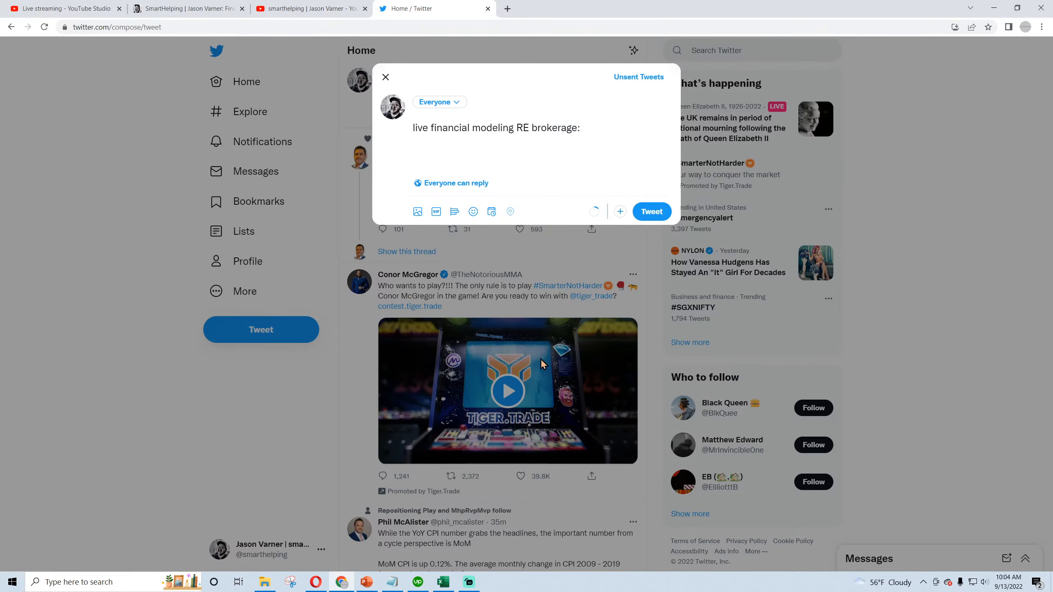
- Add the live stream's YouTube link to the tweet, close the channel tab and post the tweet
click(310, 8)
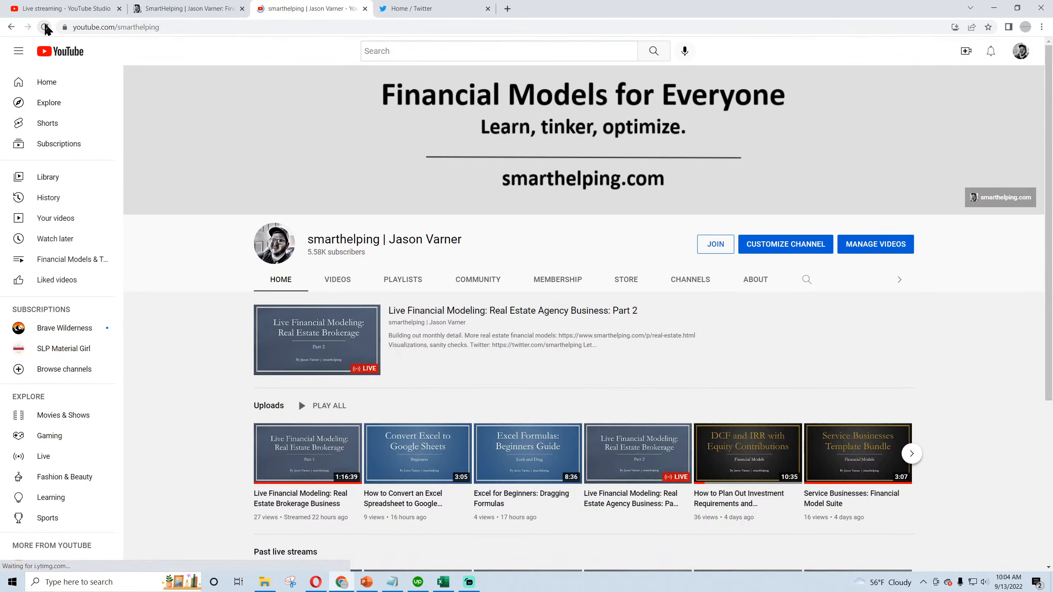
click(365, 8)
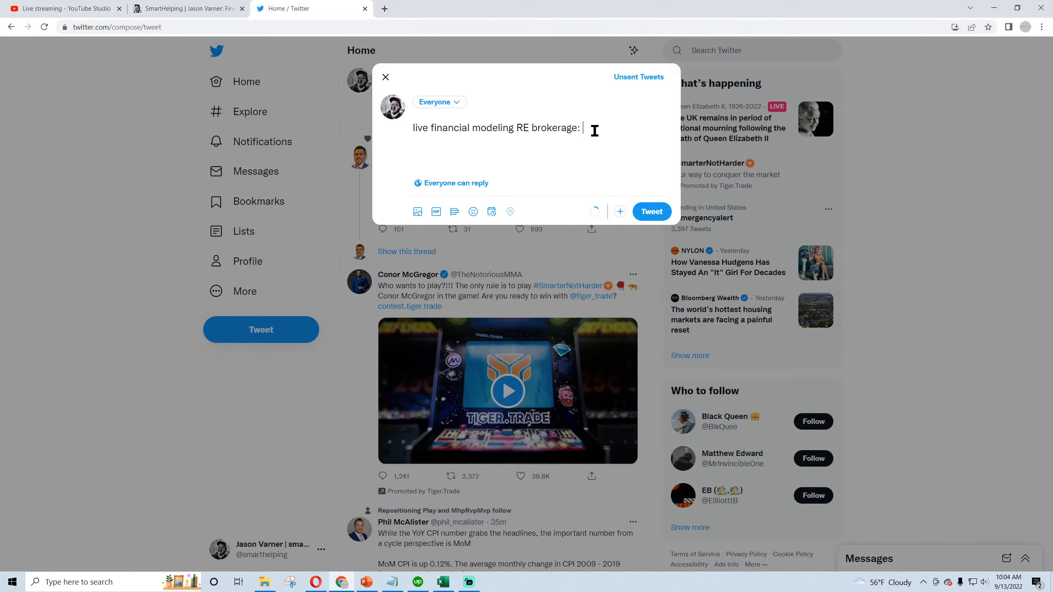
key(ctrl+v)
click(651, 212)
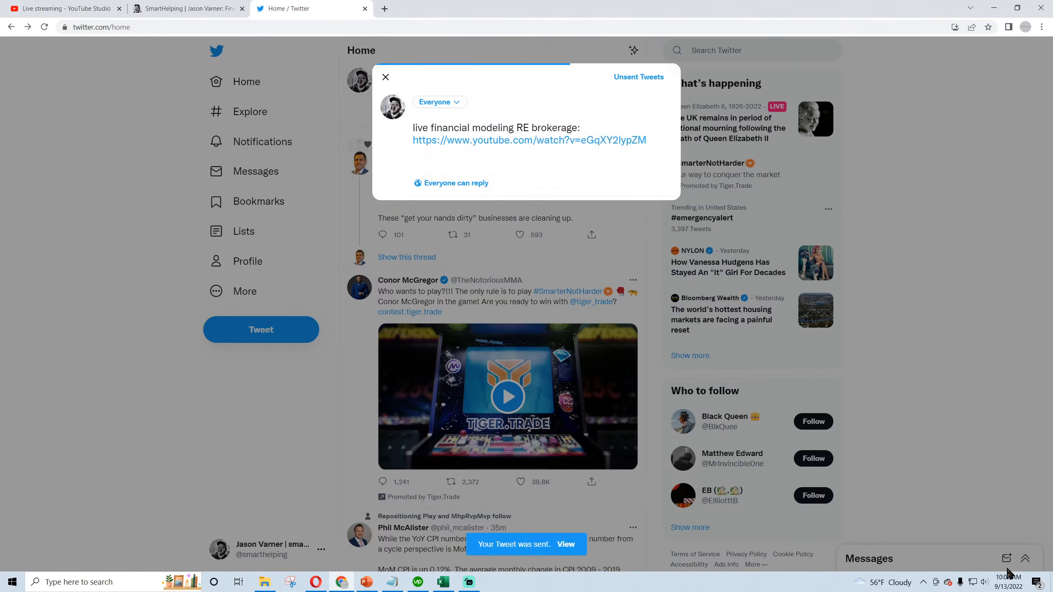
- Raise the headset output's master volume to 24 in the Windows sound settings and close the settings
right_click(981, 584)
click(976, 502)
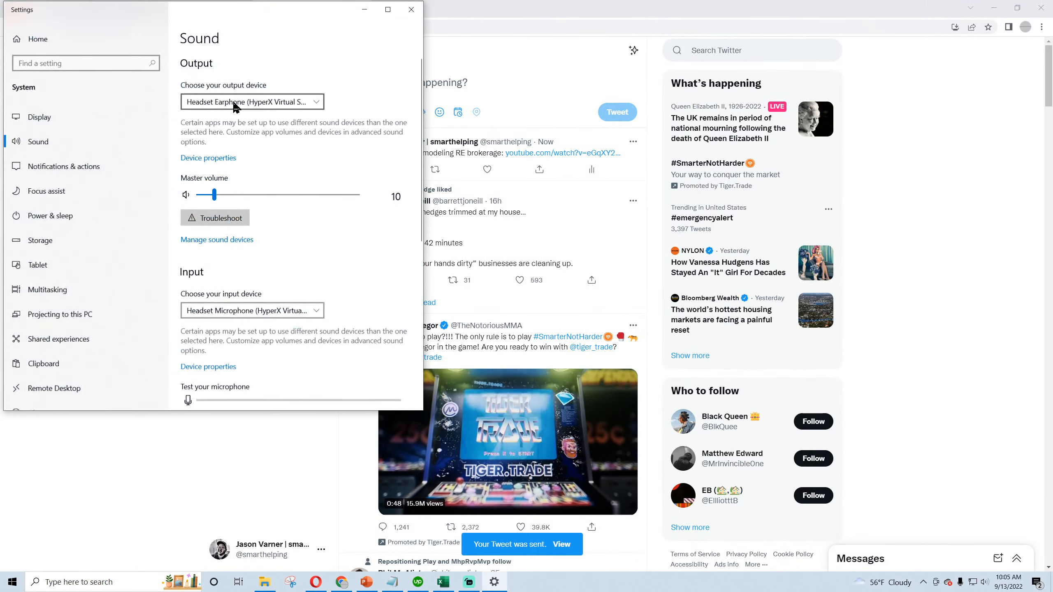
click(235, 103)
click(213, 195)
drag(213, 195, 236, 194)
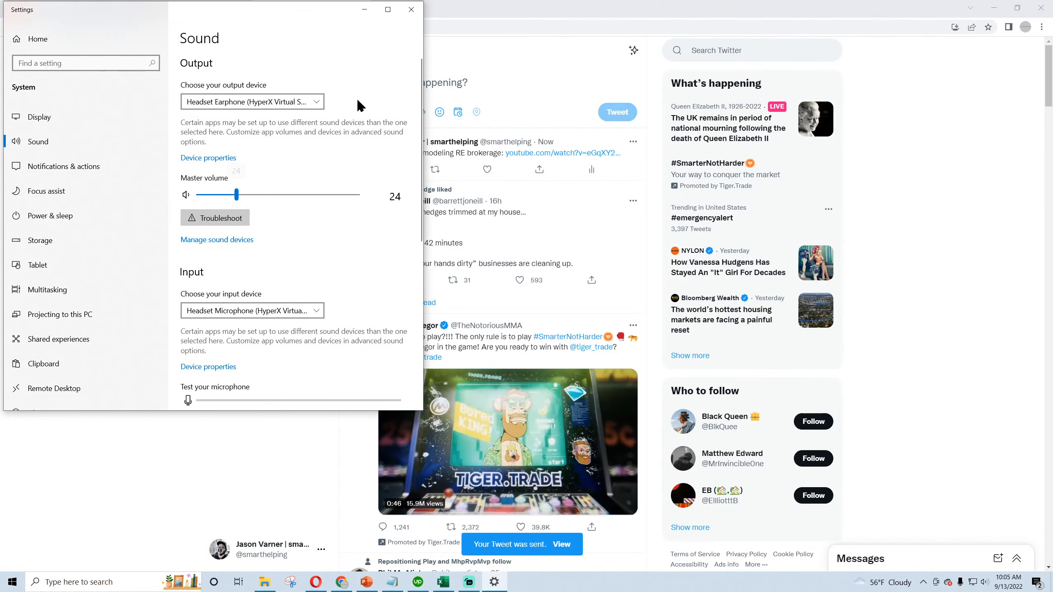
click(411, 9)
- Play the live stream "Real Estate Agency Business: Part 2" from the YouTube channel to check it, and close its tab
click(387, 9)
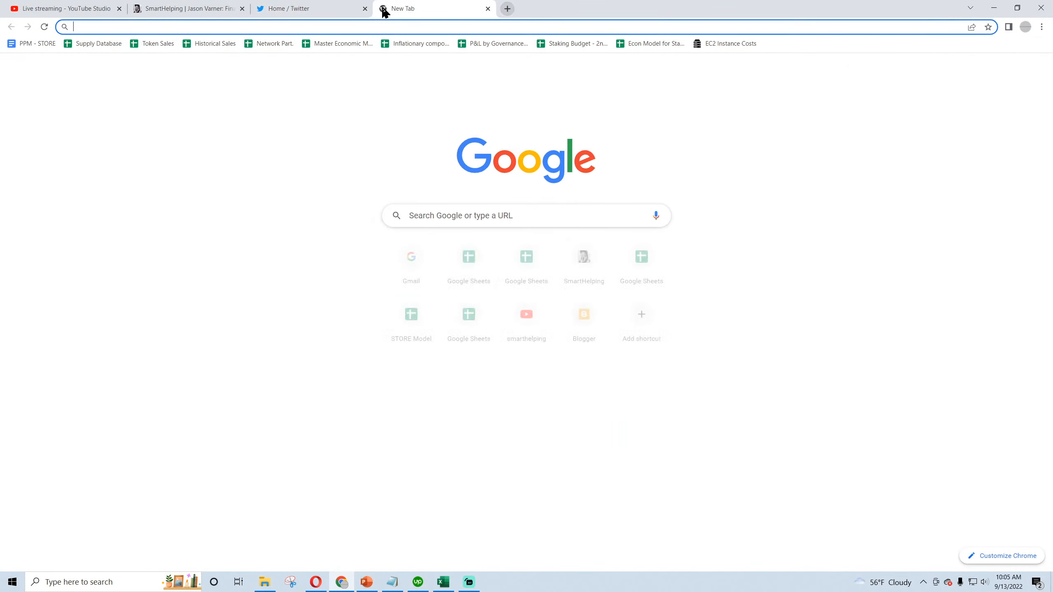
text(y)
key(Return)
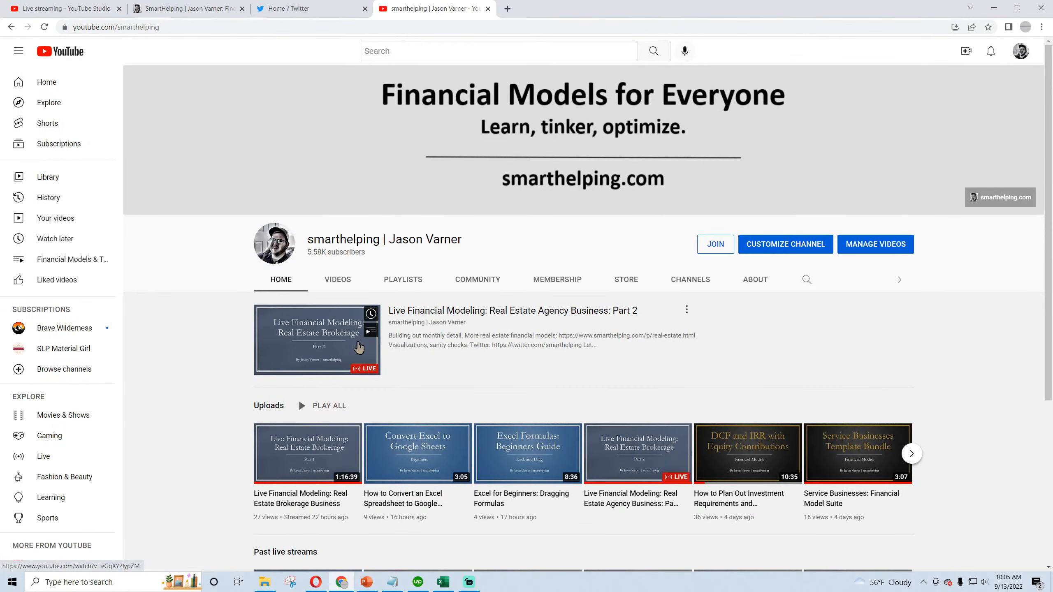
click(359, 347)
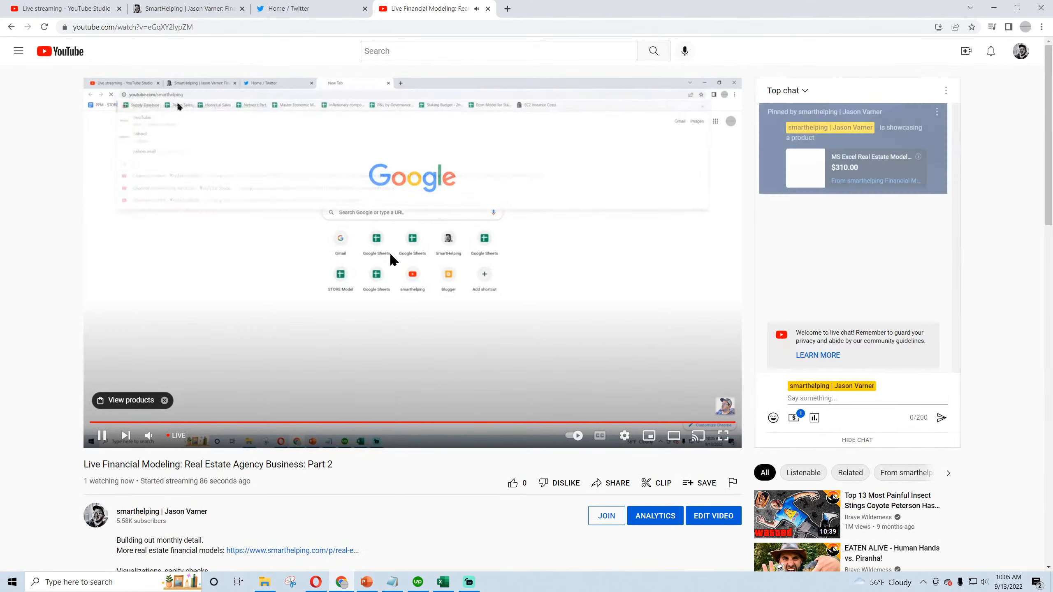
click(488, 9)
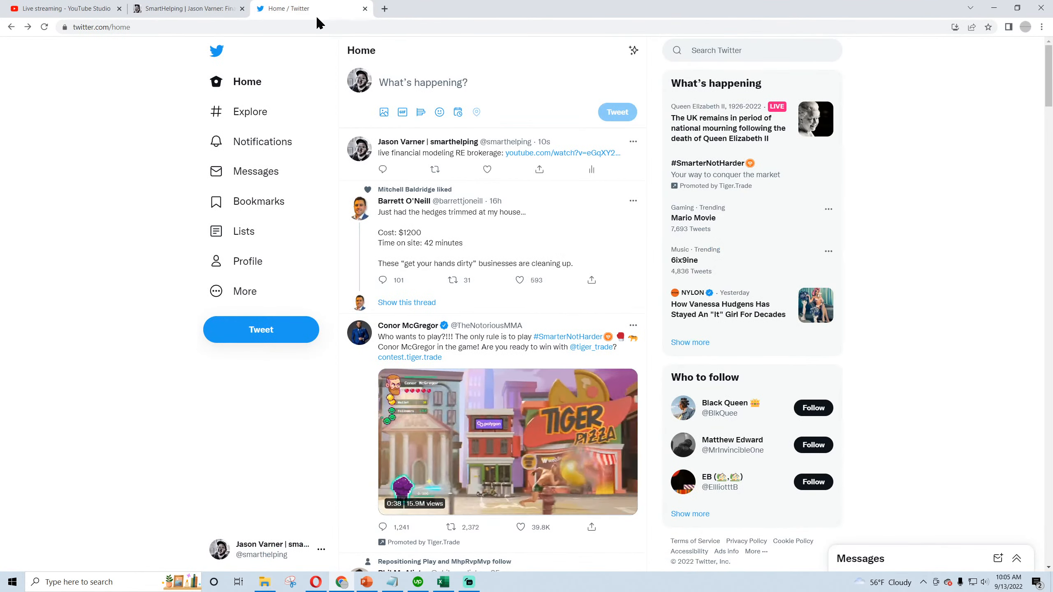
- Return to the live stream's YouTube Studio dashboard and view its analytics
click(184, 8)
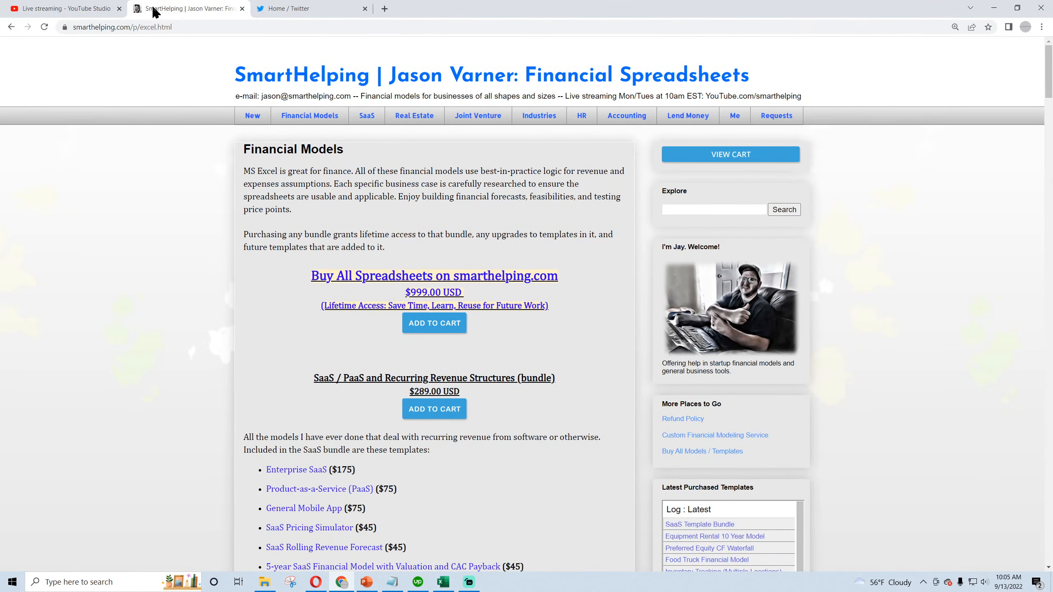
click(56, 9)
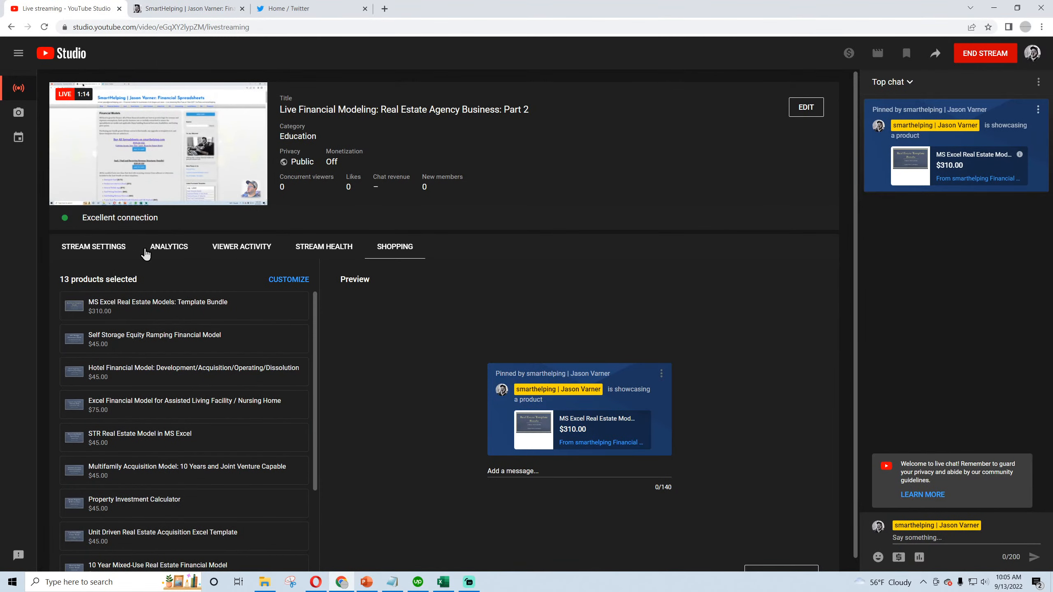
click(167, 250)
- Switch to the Real Estate Brokerage Firm workbook in Excel and position its window beside the live chat
click(442, 582)
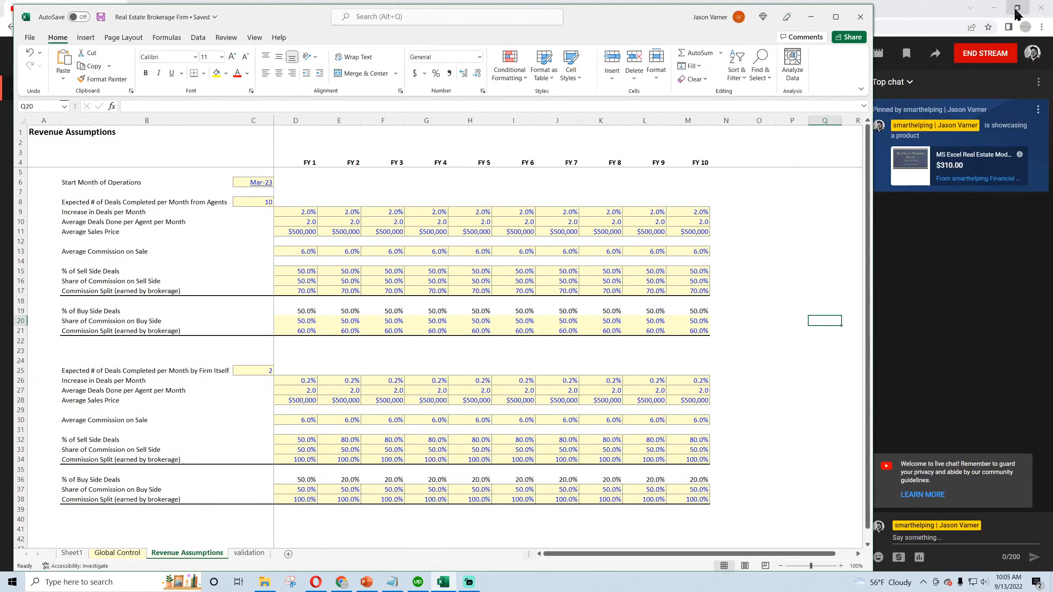
click(1014, 12)
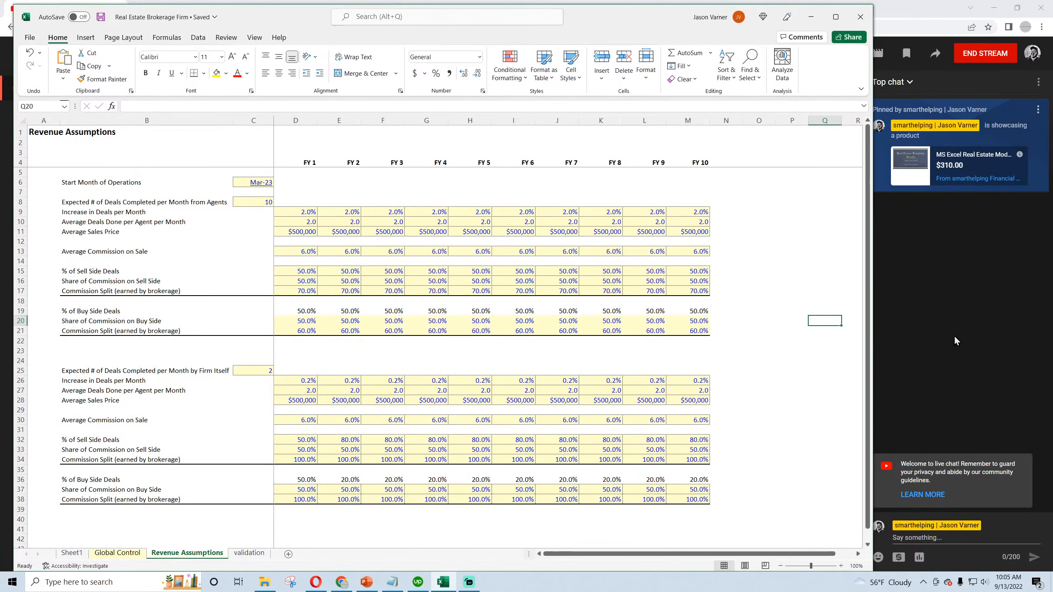
click(751, 275)
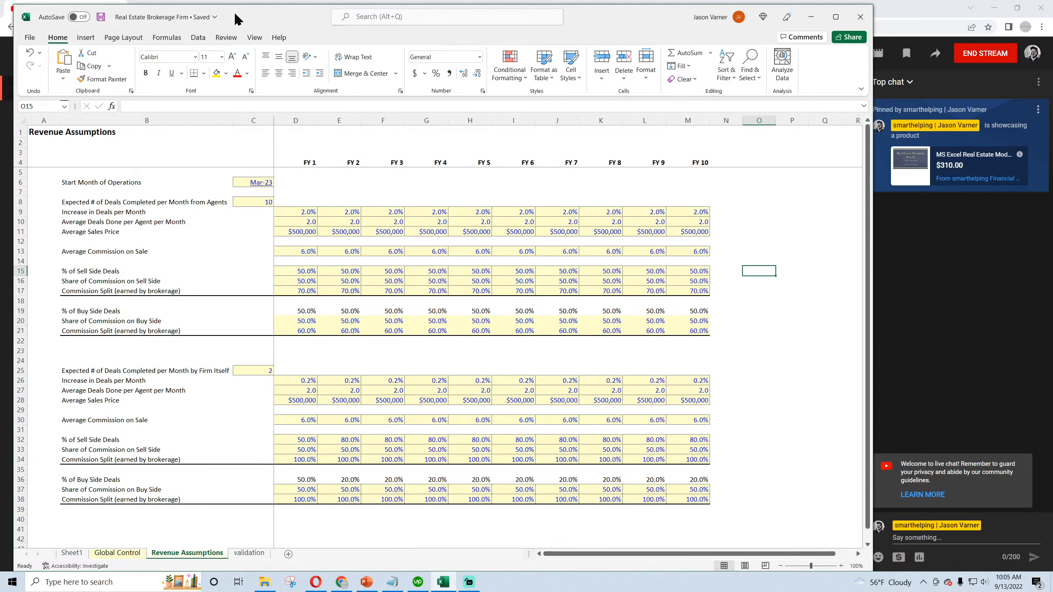
drag(238, 19, 227, 17)
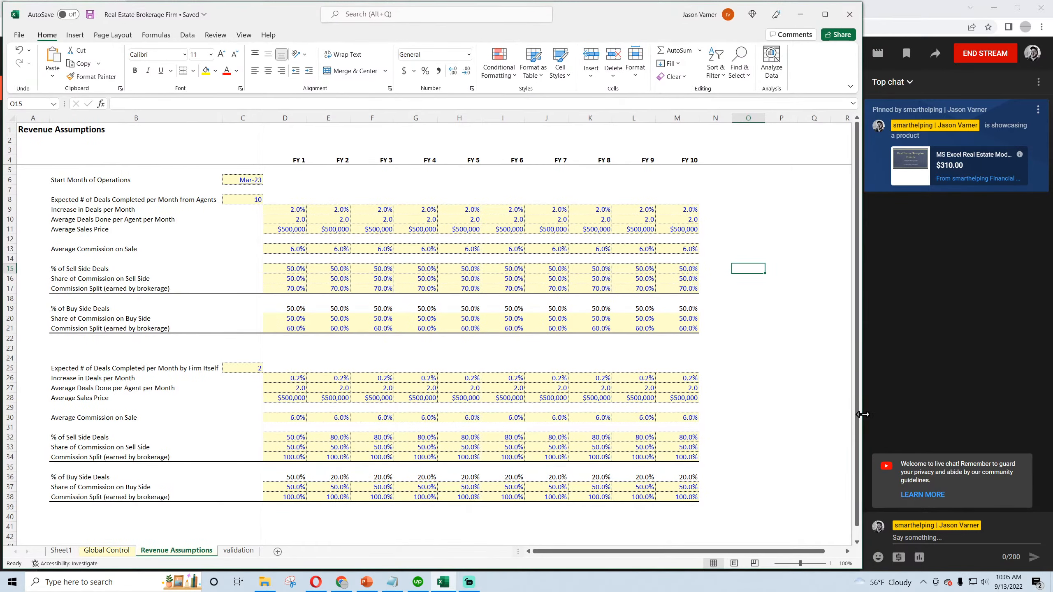
- Widen the workbook window slightly so more of the Revenue Assumptions sheet shows beside the live chat
drag(863, 419, 889, 416)
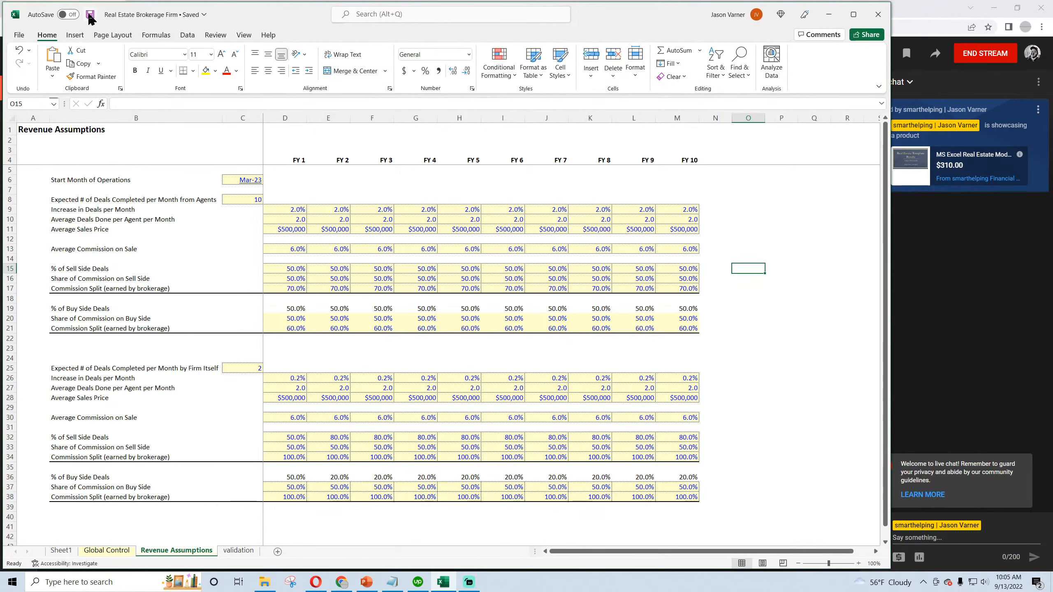
click(372, 278)
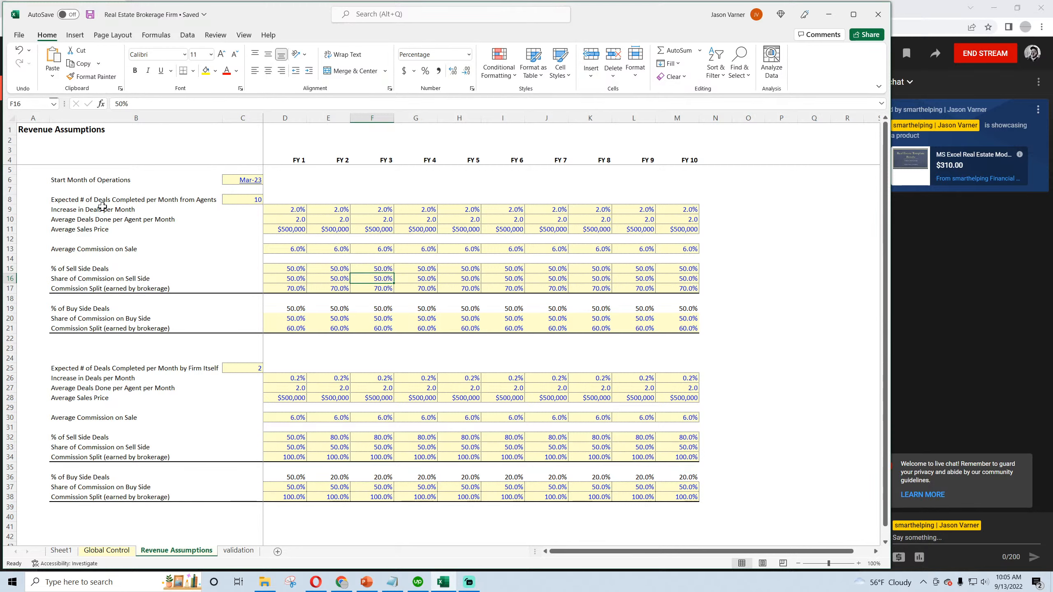
- Review the start month and the agents' deal volume, deal growth, deals per agent, sales price and average commission assumptions across FY 1 to FY 10
click(82, 180)
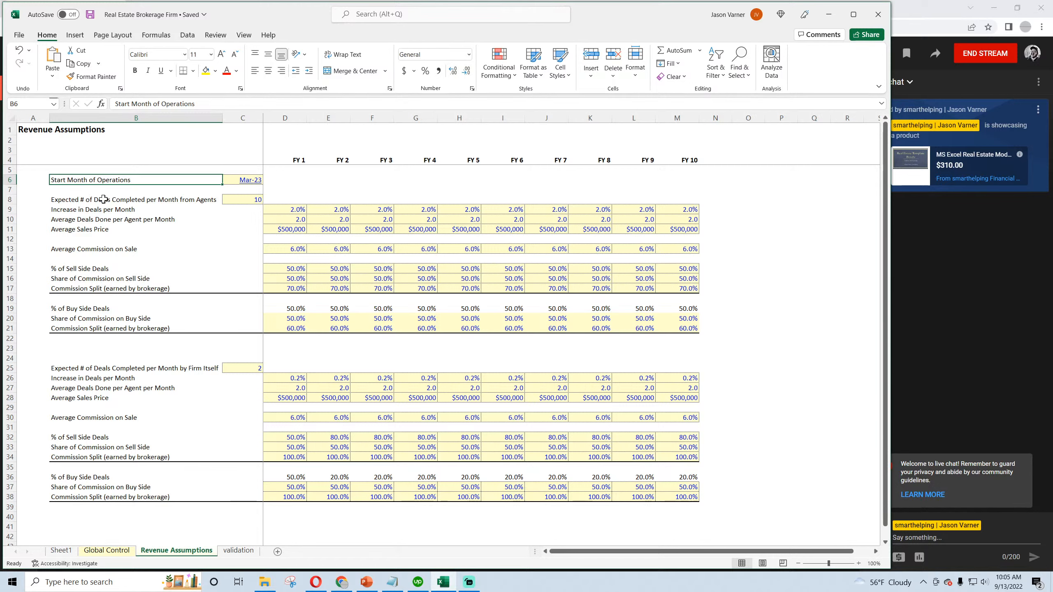
click(90, 201)
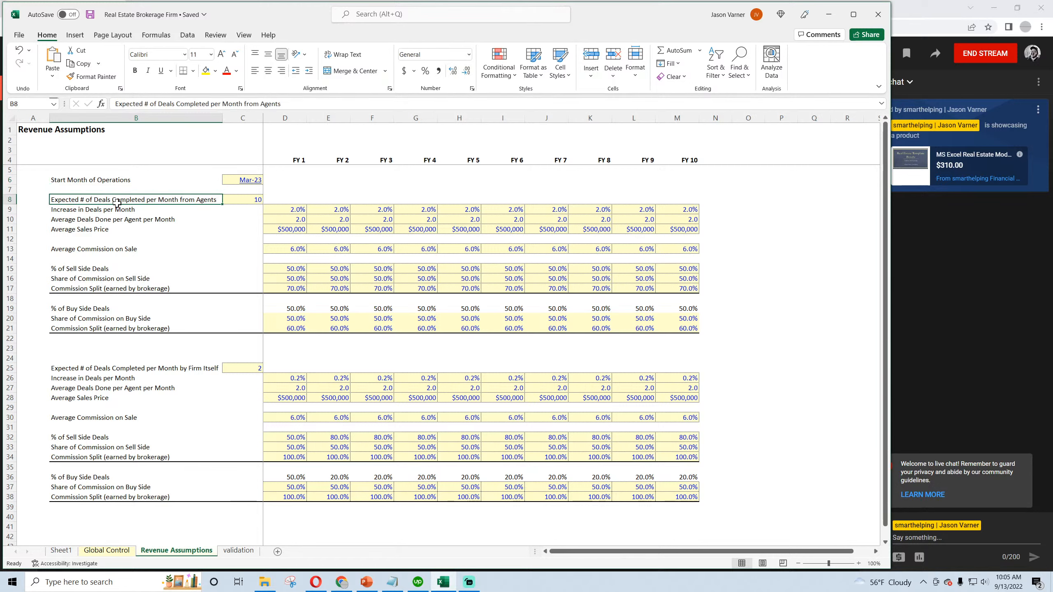
drag(104, 202, 683, 212)
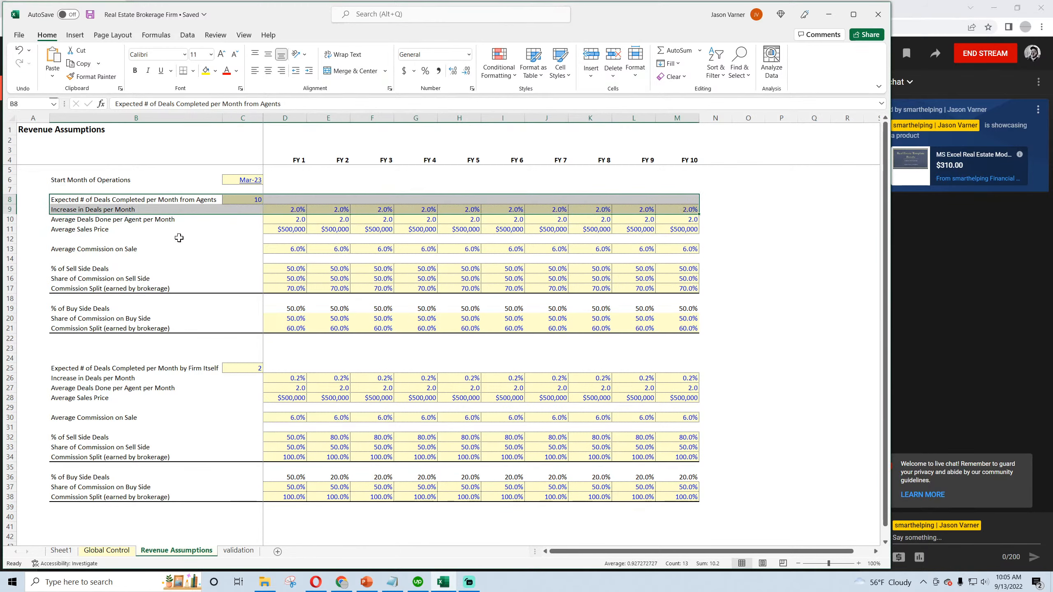
click(63, 220)
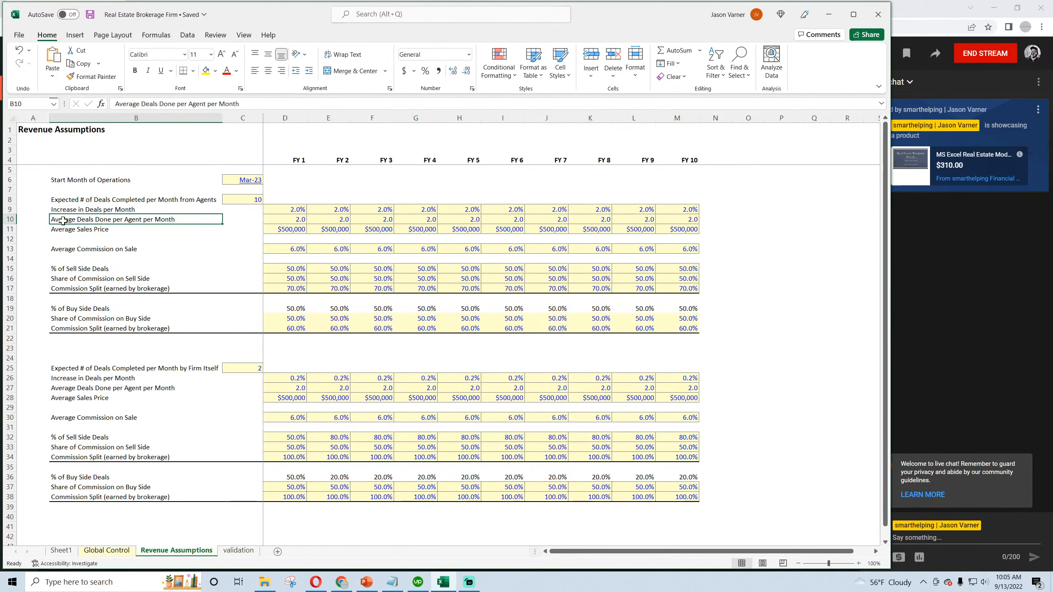
drag(218, 224, 668, 227)
click(69, 229)
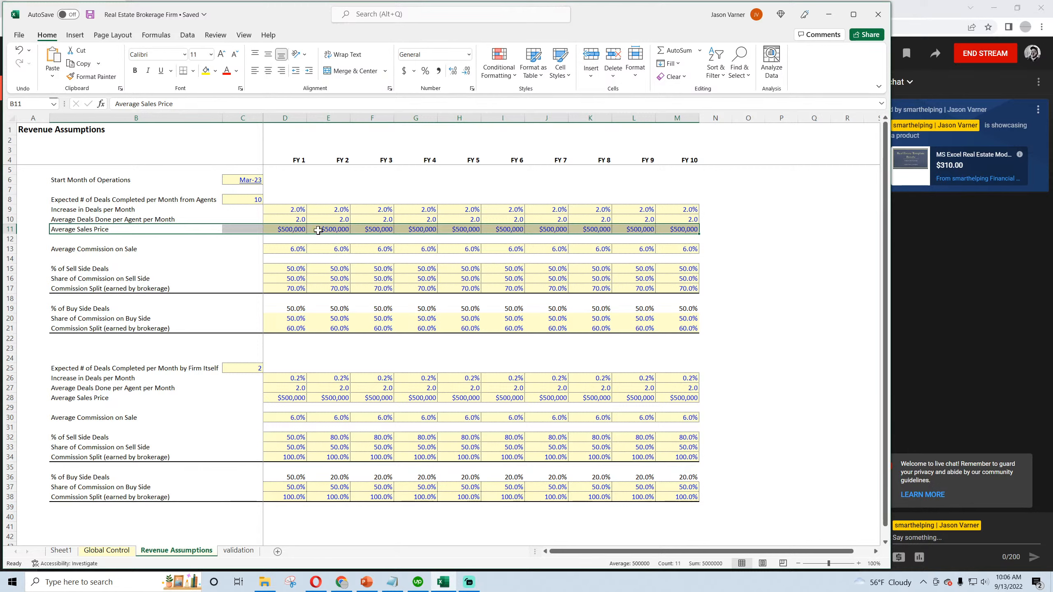
drag(72, 248, 700, 251)
- Examine the agents' sell-side assumptions: percentage of deals, share of commission and commission split earned by the brokerage
drag(80, 267, 332, 258)
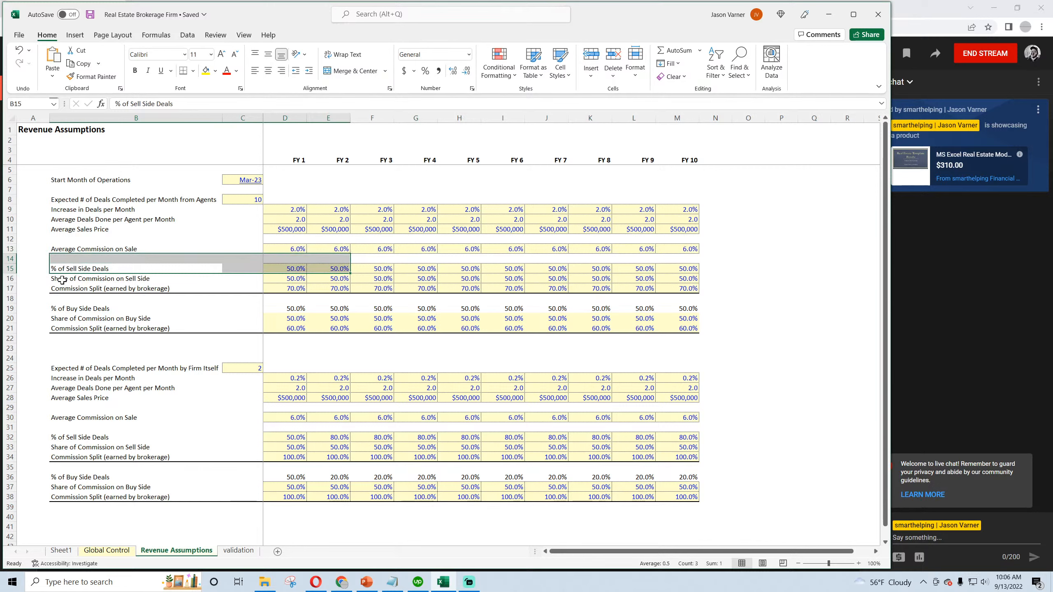
click(61, 280)
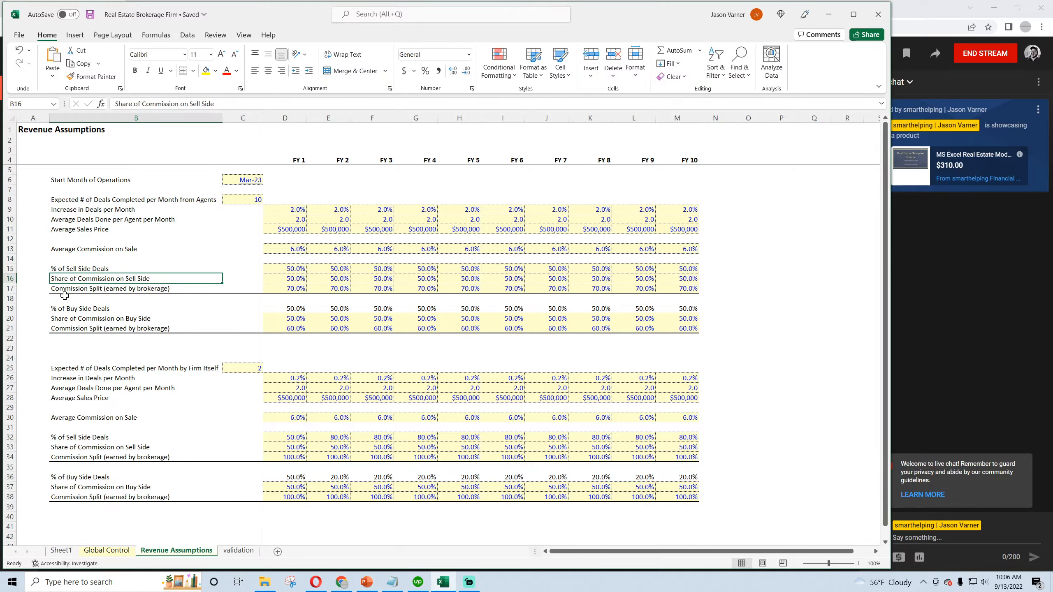
click(294, 279)
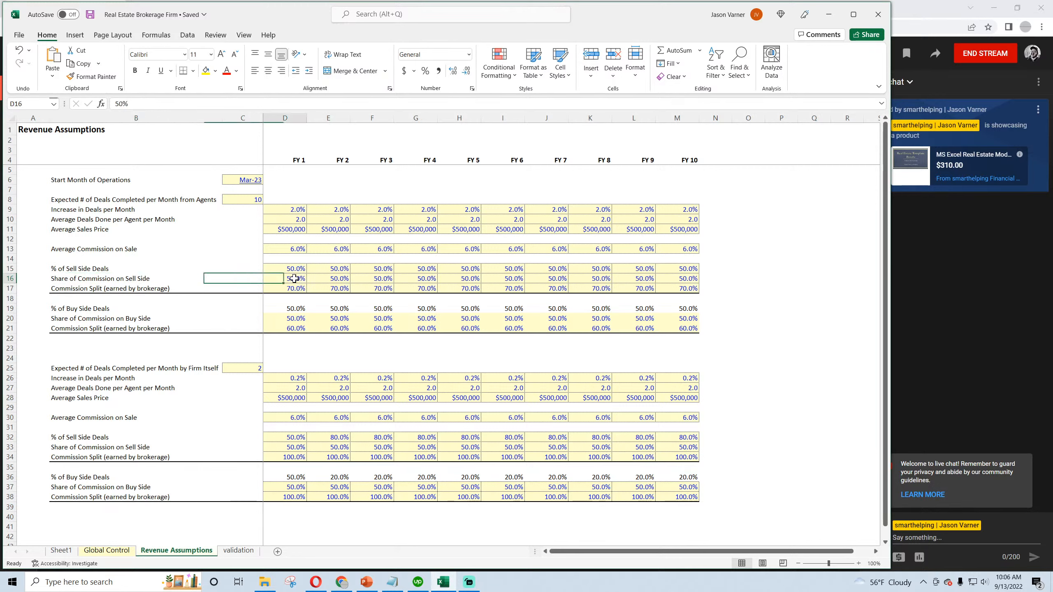
click(88, 289)
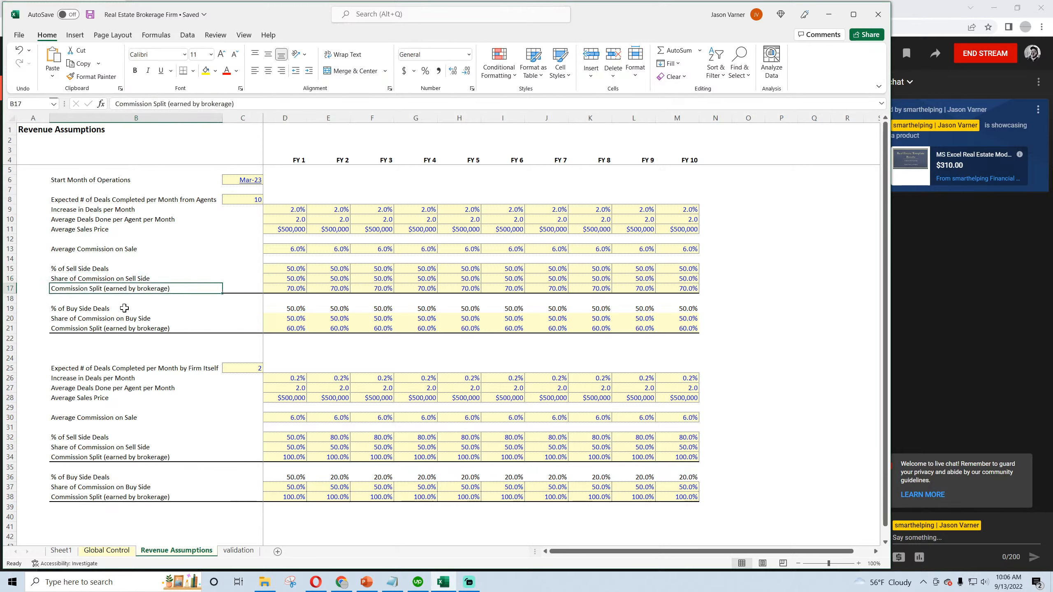
drag(89, 269, 684, 270)
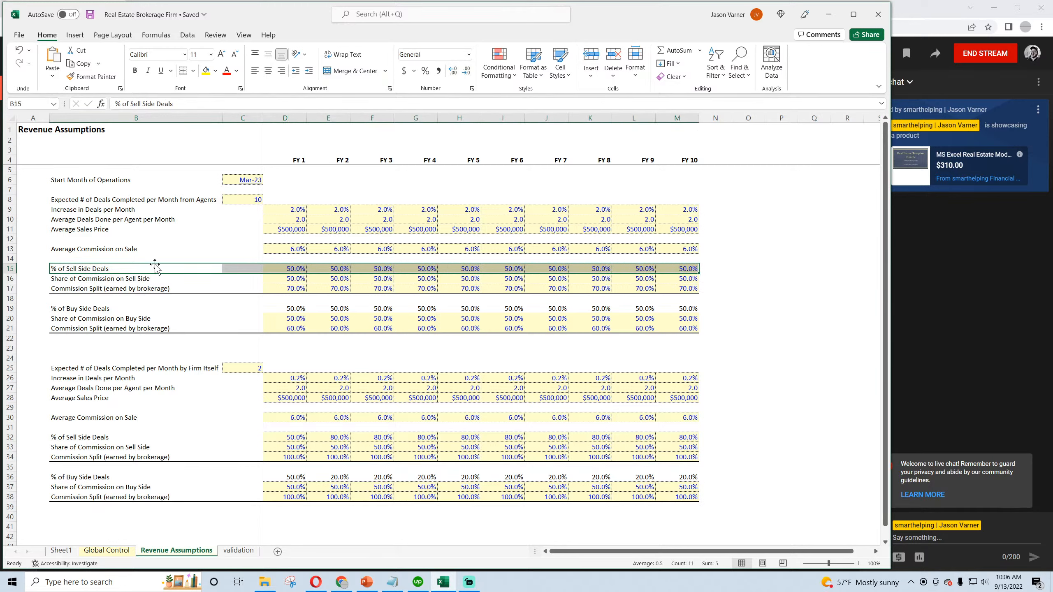
click(111, 278)
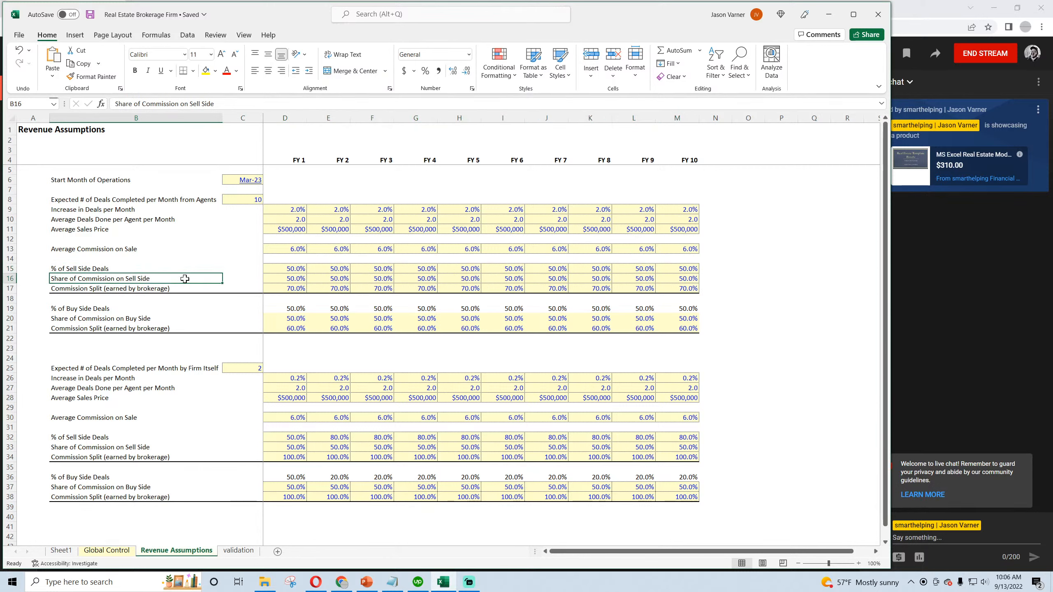
drag(141, 278, 676, 284)
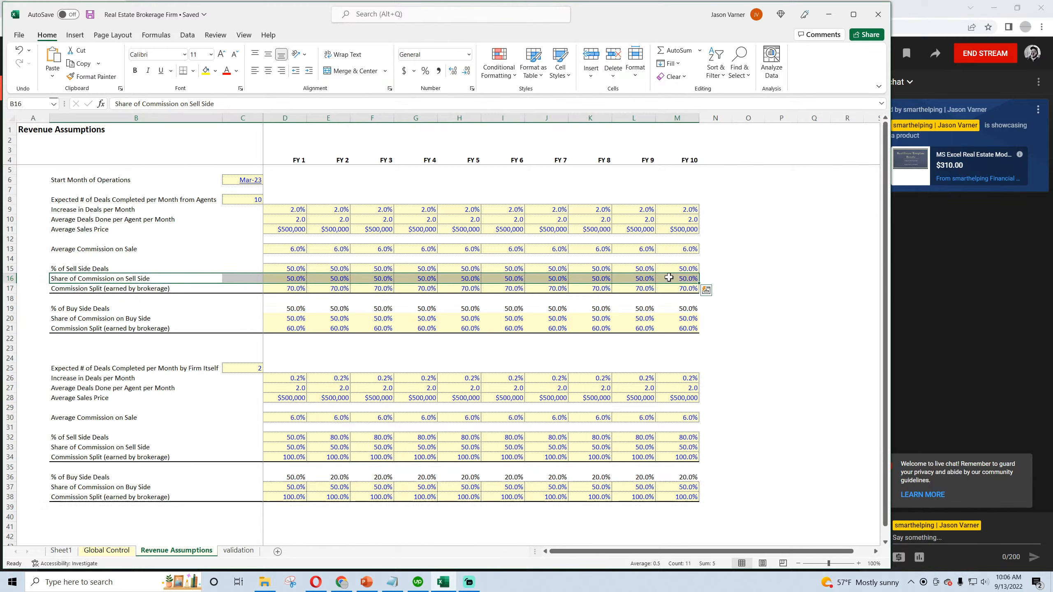
click(291, 279)
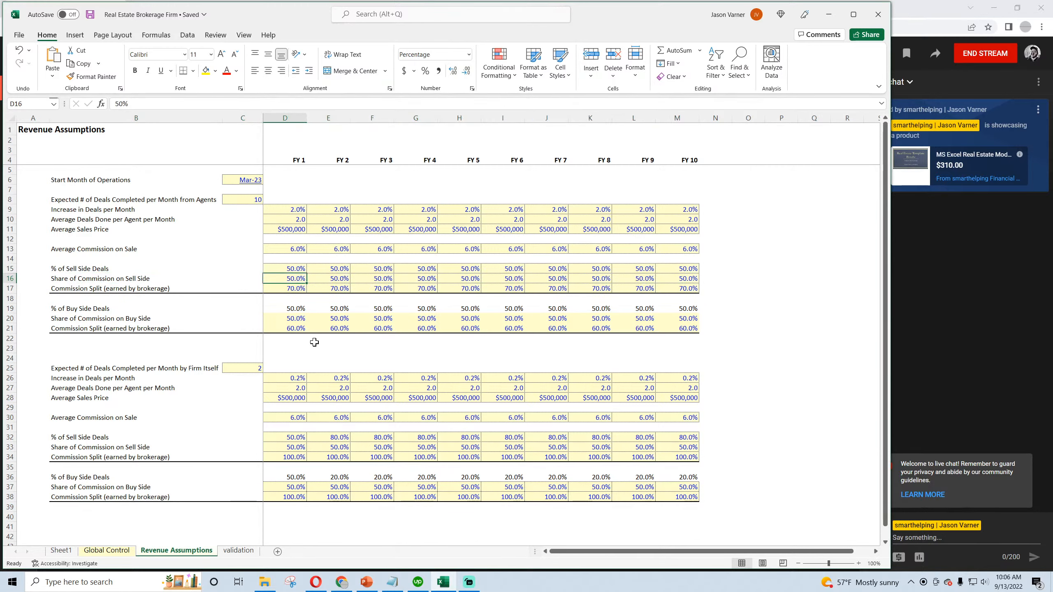
click(136, 278)
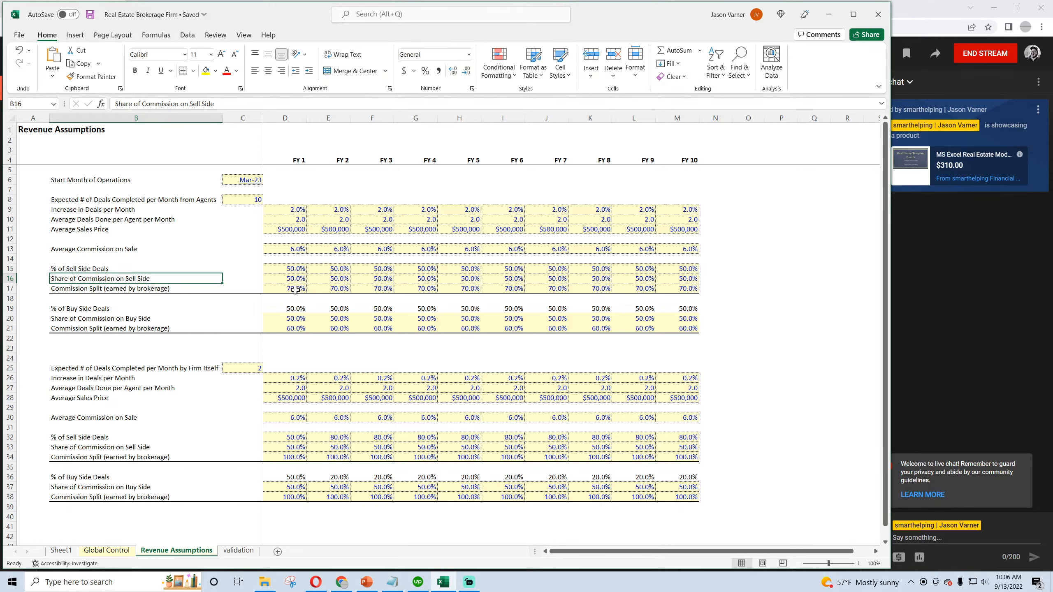
click(297, 290)
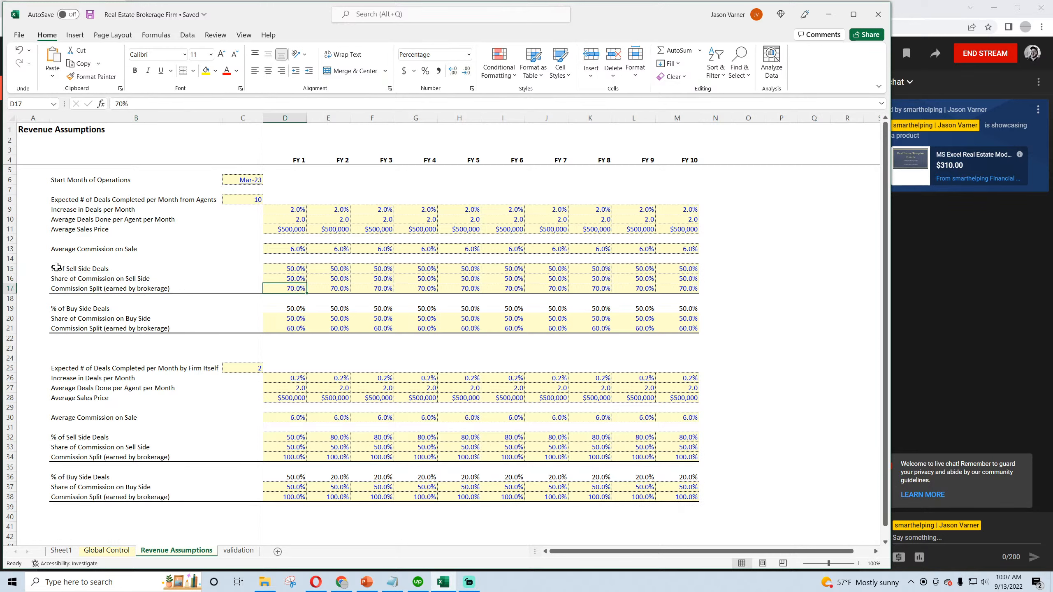
- Examine the agents' buy-side assumptions: percentage of deals, share of commission and the brokerage's commission split through FY 10
drag(69, 308, 675, 306)
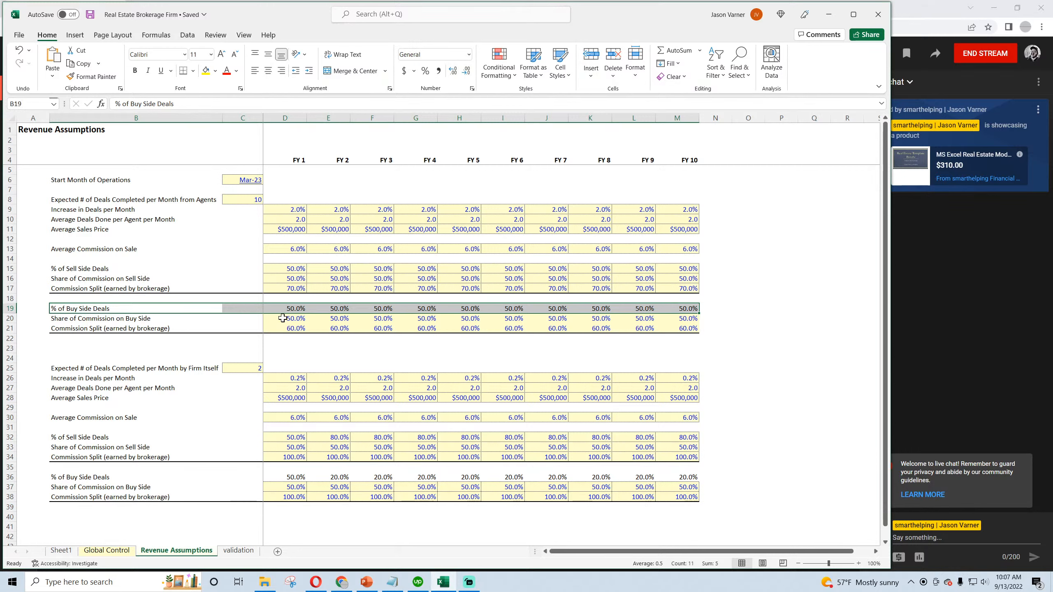
drag(285, 318, 699, 319)
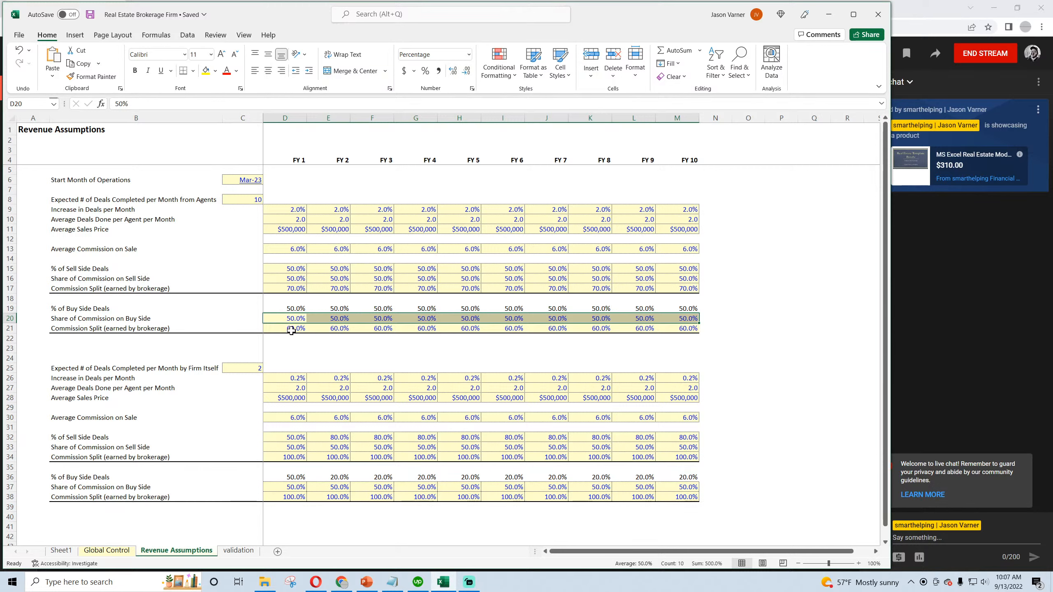
click(288, 328)
click(90, 328)
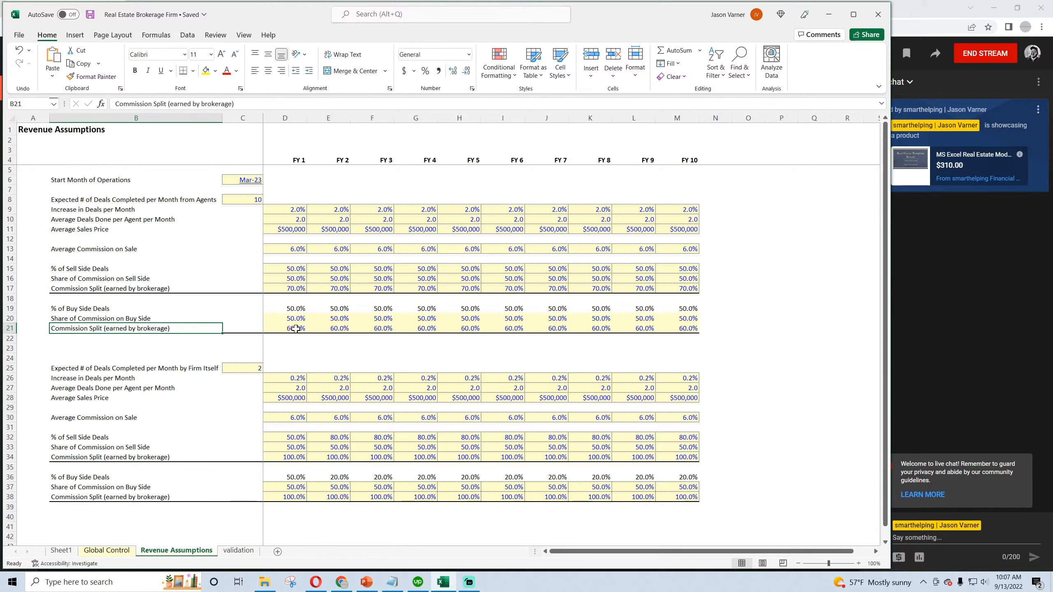
drag(290, 329, 690, 328)
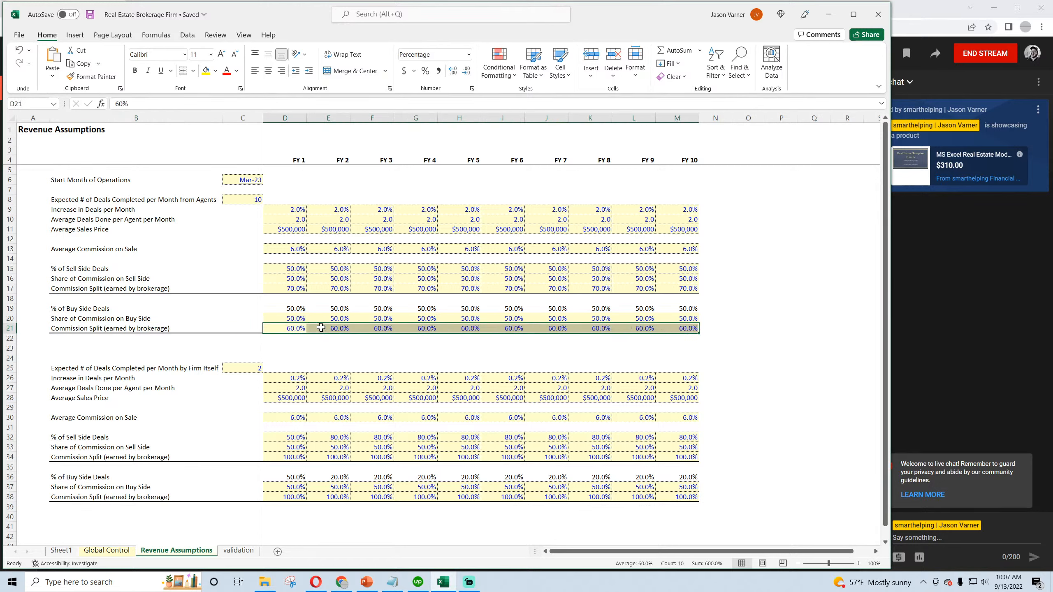
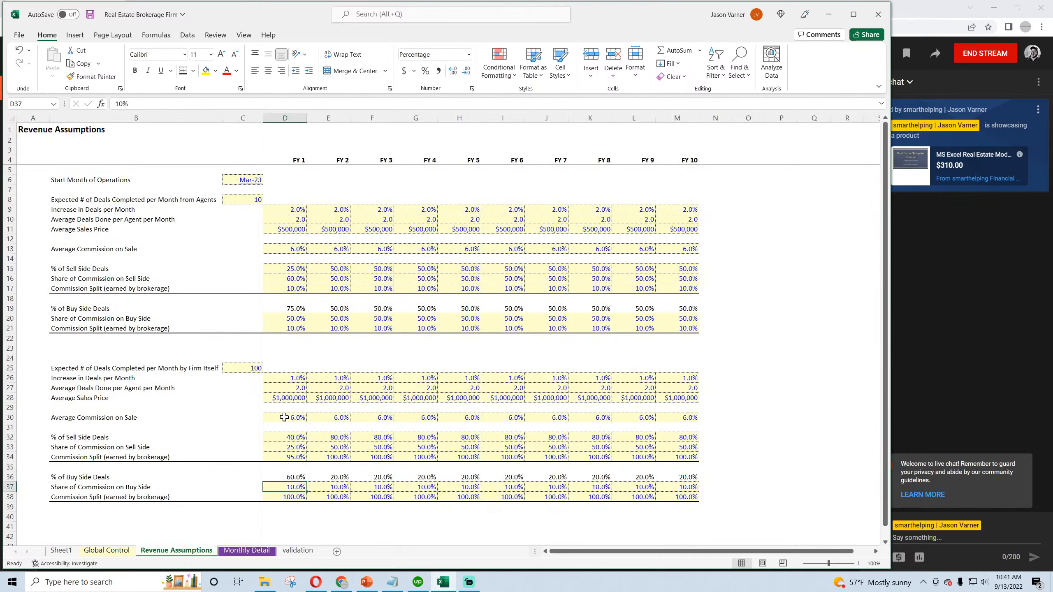
- On the Monthly Detail sheet, point the Deal Type 2 buy-side Total Commissions formula in E36 to Revenue Assumptions row 30 ($30:$30)
click(247, 550)
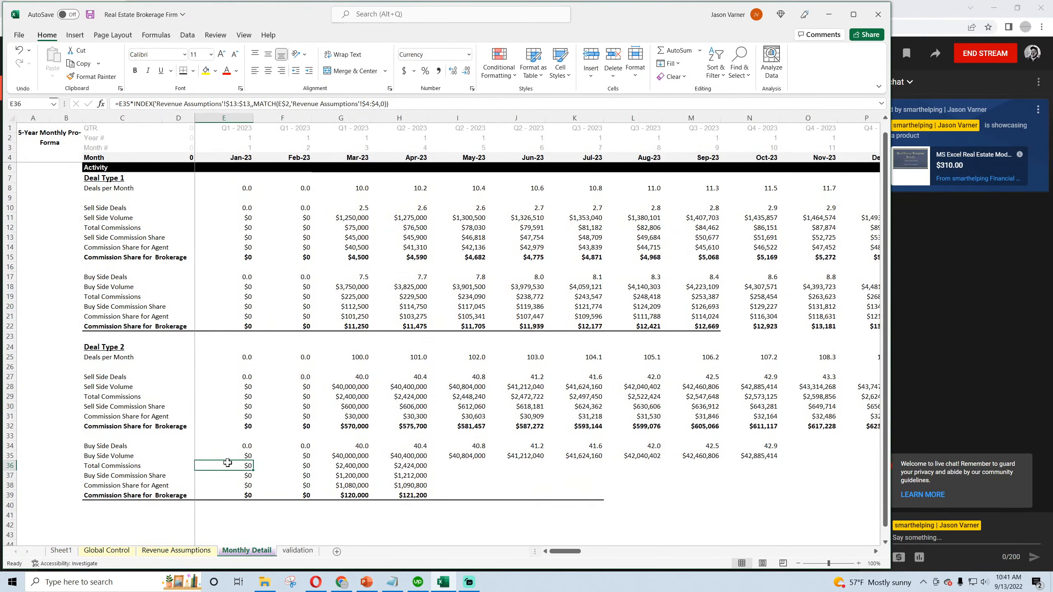
click(238, 104)
key(BackSpace)
key(BackSpace)
text(3)
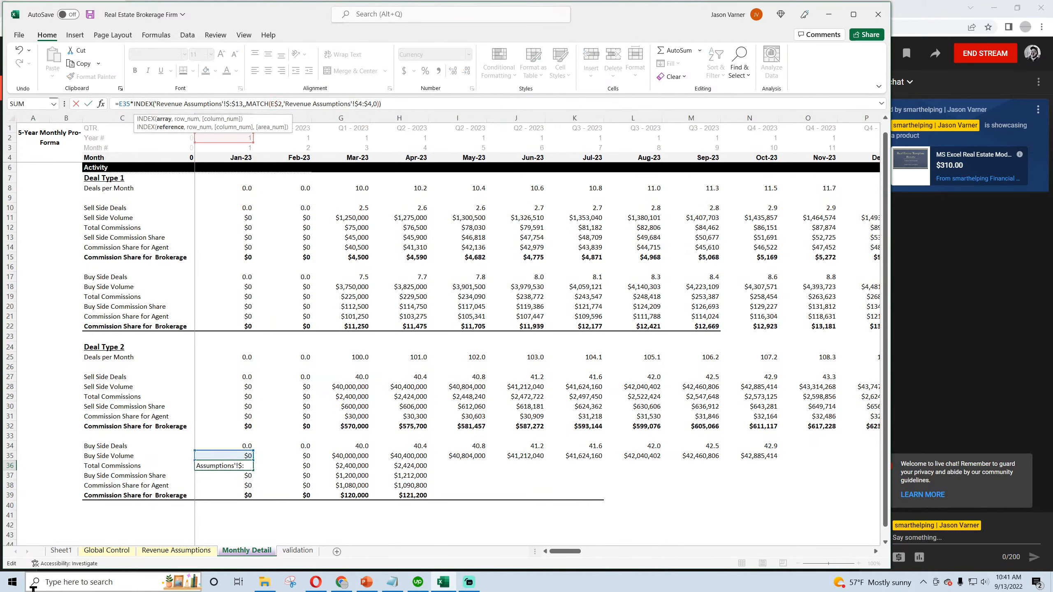
text(0)
key(Right)
key(Right)
key(Right)
key(Right)
key(BackSpace)
key(BackSpace)
text(30)
key(Return)
- Copy the Deal Type 2 buy-side Total Commissions formula across through October 2023 and check the Buy Side Volume formulas above it
click(226, 466)
drag(253, 471, 781, 486)
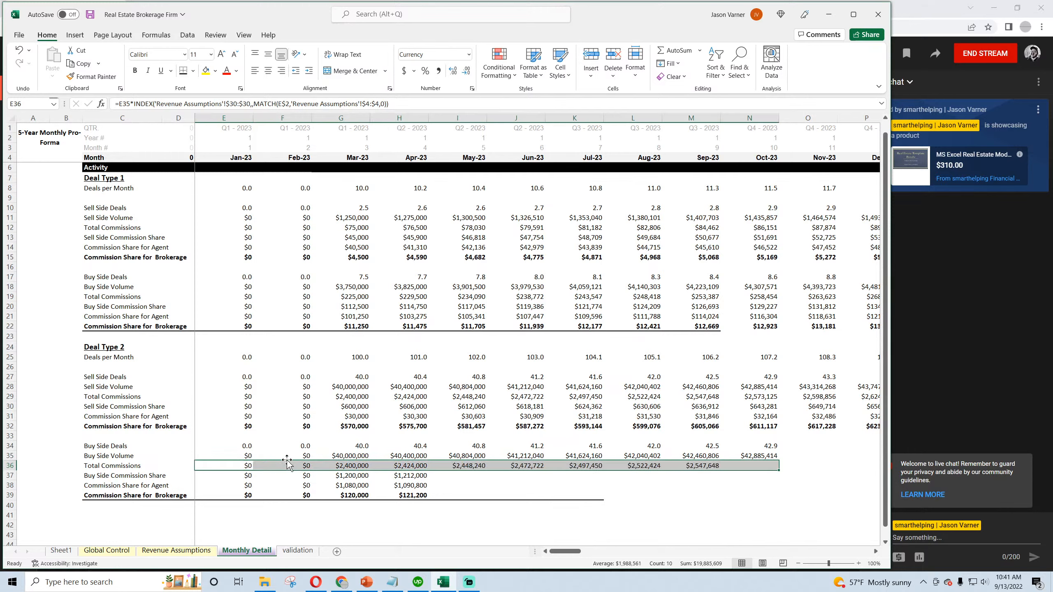
click(357, 456)
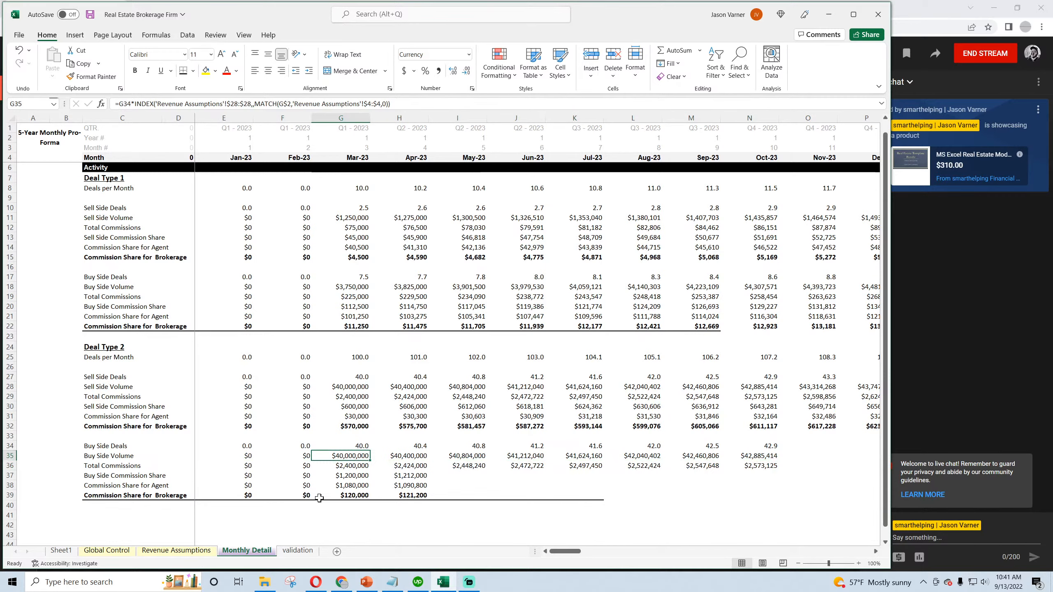
click(244, 455)
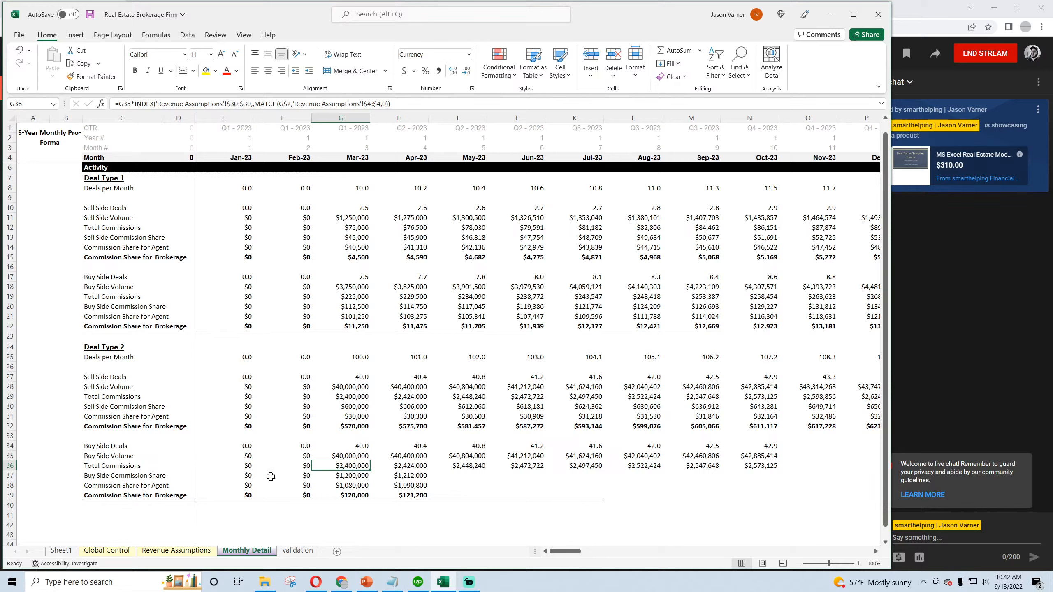
- Point the Deal Type 2 Buy Side Commission Share formula in E37 to Revenue Assumptions row 33 ($33:$33)
click(240, 476)
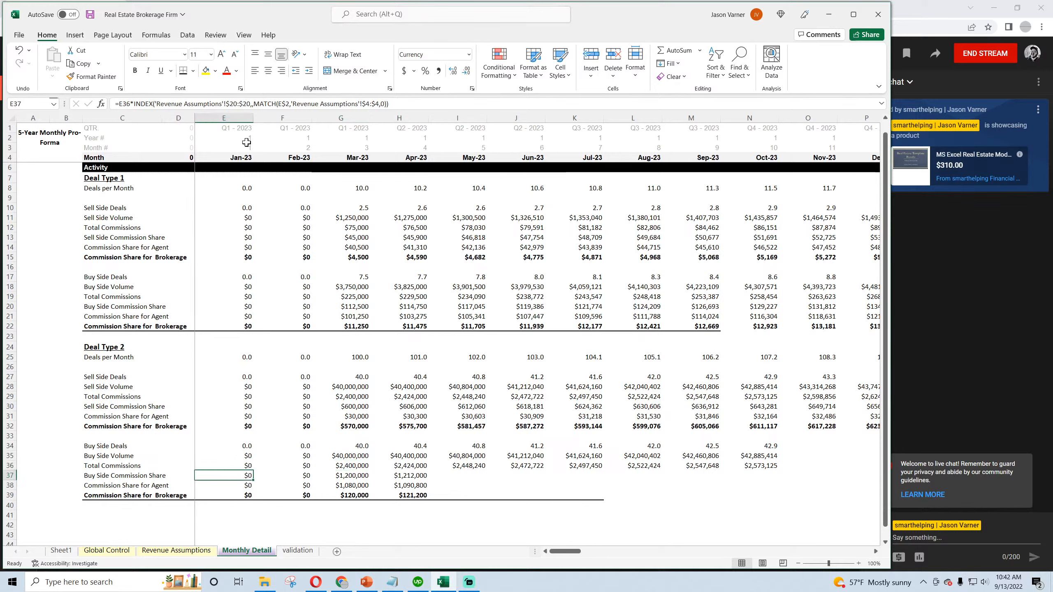
click(238, 105)
key(BackSpace)
key(BackSpace)
text(33)
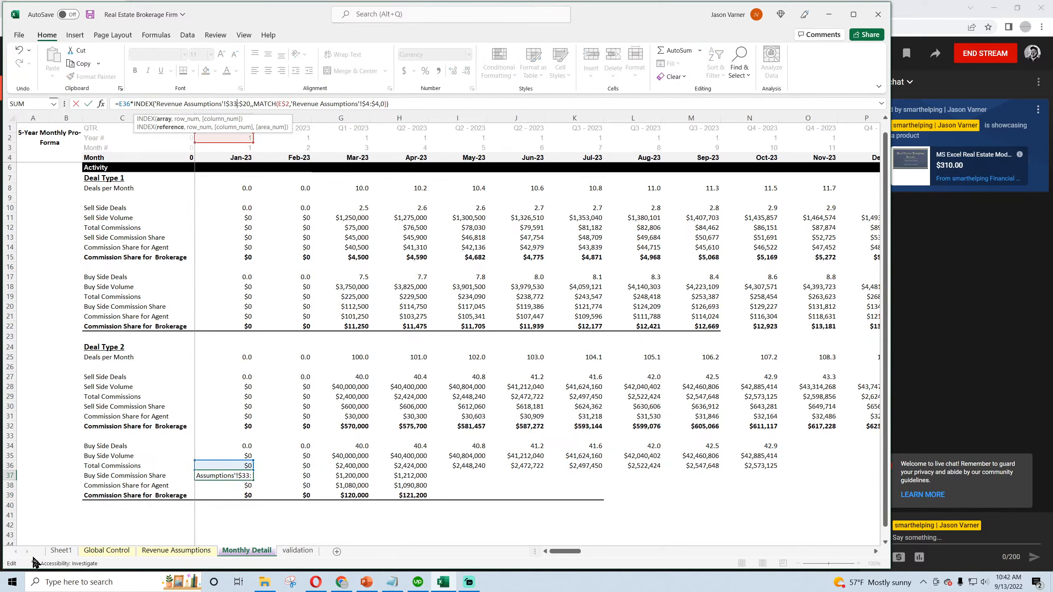
key(Right)
key(Right)
key(Right)
key(Right)
key(BackSpace)
key(BackSpace)
text(33)
key(Return)
- Copy the row 33-based Buy Side Commission Share formula from E37 across through November 2023
key(Up)
key(shift+Right)
key(shift+Right)
key(shift+Right)
key(shift+Right)
key(shift+Right)
key(shift+Right)
key(shift+Right)
key(shift+Right)
key(shift+Right)
key(shift+Right)
key(ctrl+r)
- Look up the % of Buy Side Deals assumption and point the Deal Type 2 Buy Side Deals formula in E34 to $36:$36
click(241, 455)
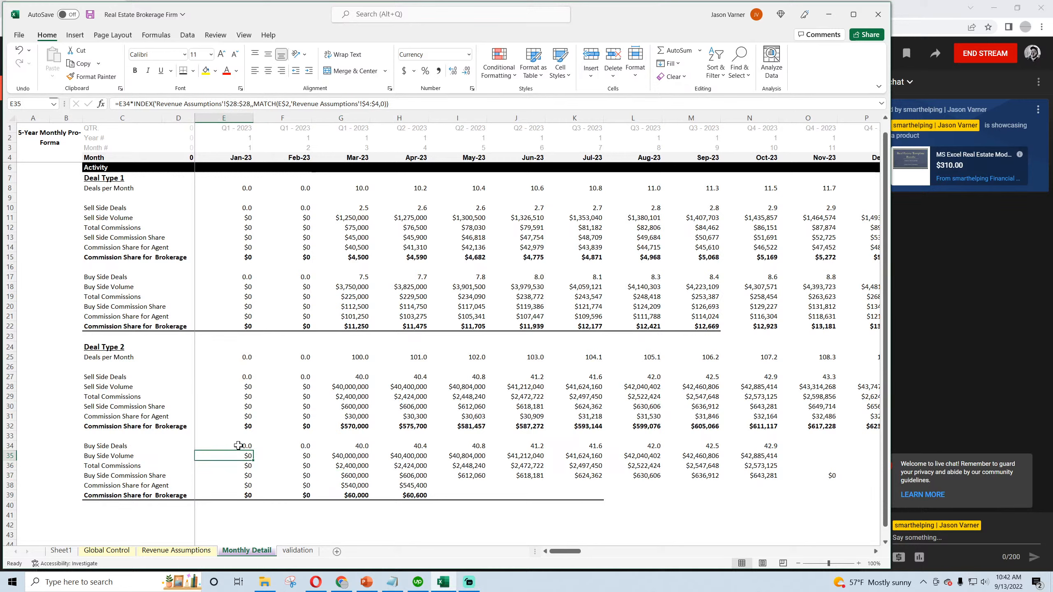
click(176, 550)
drag(70, 437, 275, 437)
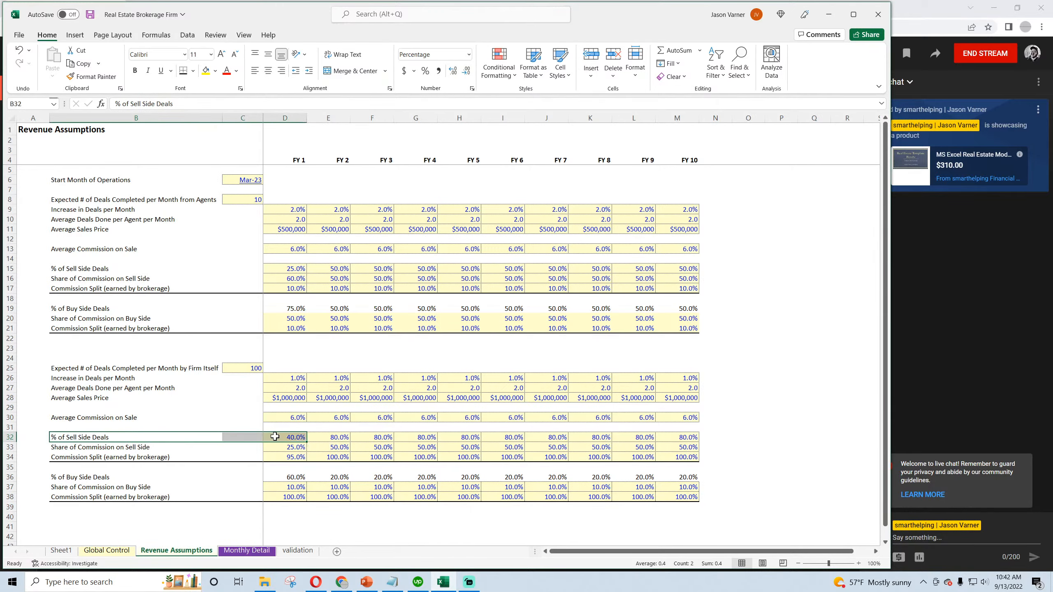
click(104, 480)
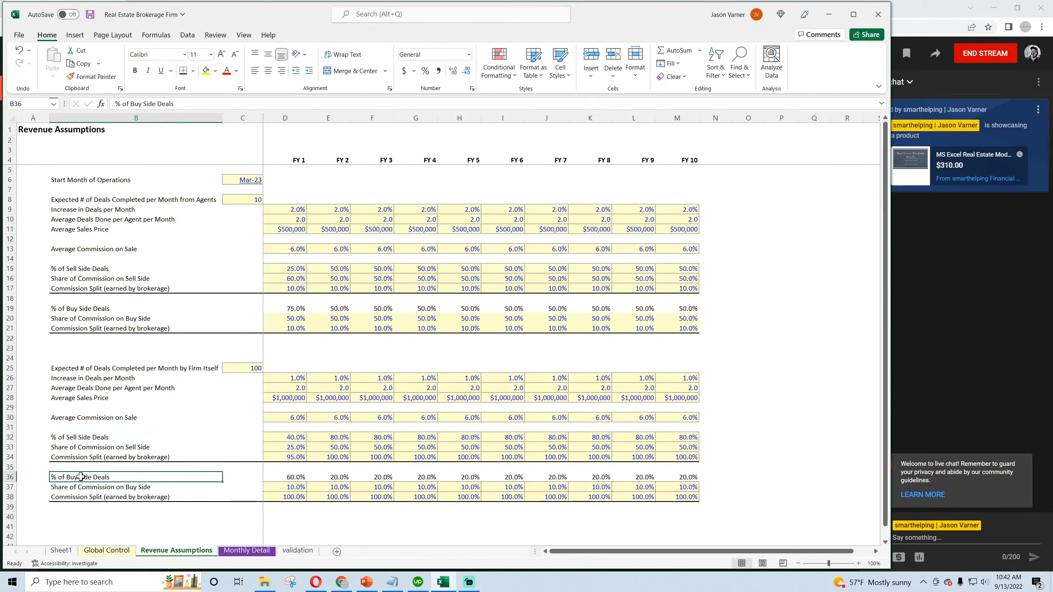
click(248, 550)
click(243, 447)
click(237, 104)
key(BackSpace)
text(6)
key(Right)
key(Right)
key(Right)
key(Right)
key(BackSpace)
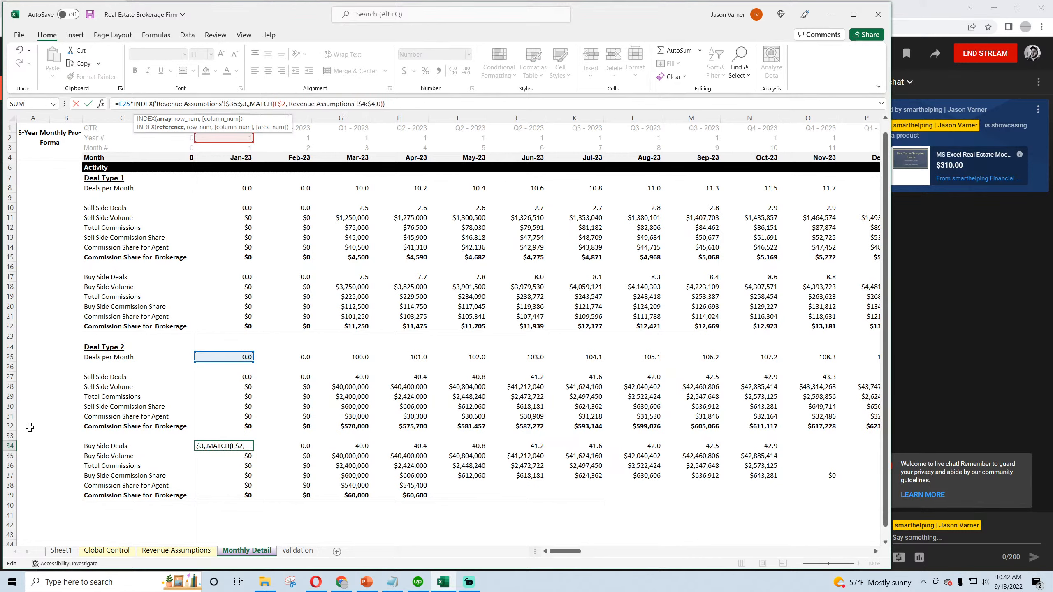
text(6)
key(Return)
- Copy the Deal Type 2 Buy Side Deals formula across through November 2023 and check the March 2023 Total Commissions formula
click(248, 445)
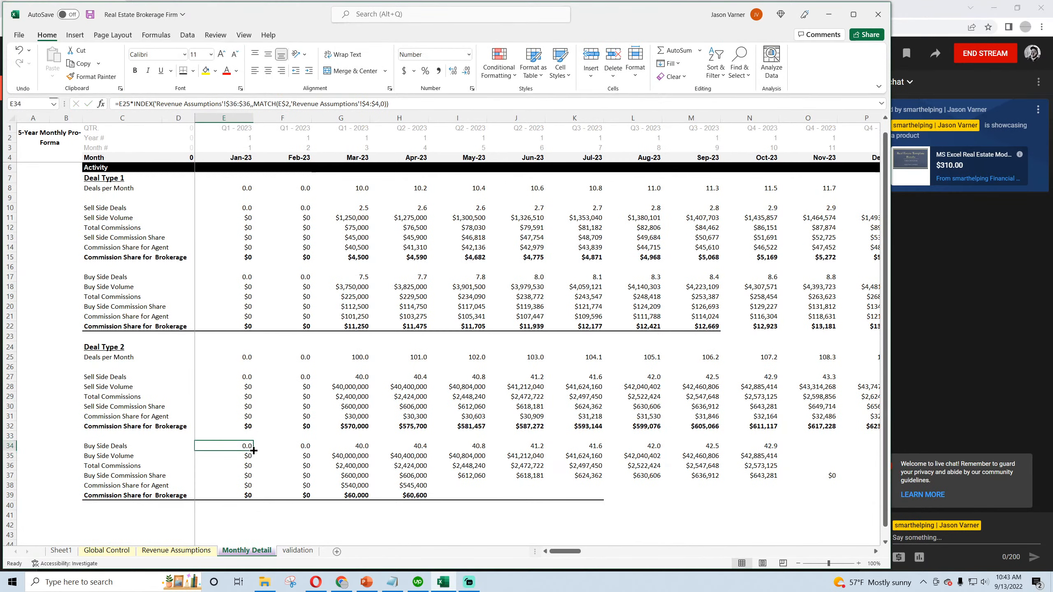
drag(254, 451, 835, 449)
double_click(346, 465)
key(Return)
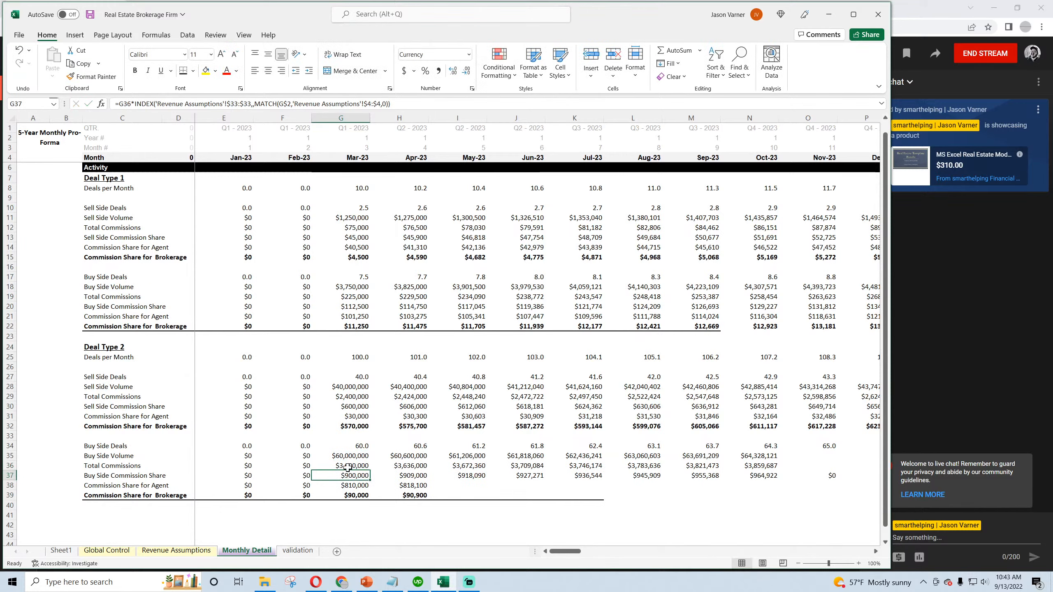
drag(346, 465, 250, 465)
- Point the Deal Type 2 Buy Side Commission Share formula in E37 to the Share of Commission on Buy Side assumption and copy it across
click(173, 552)
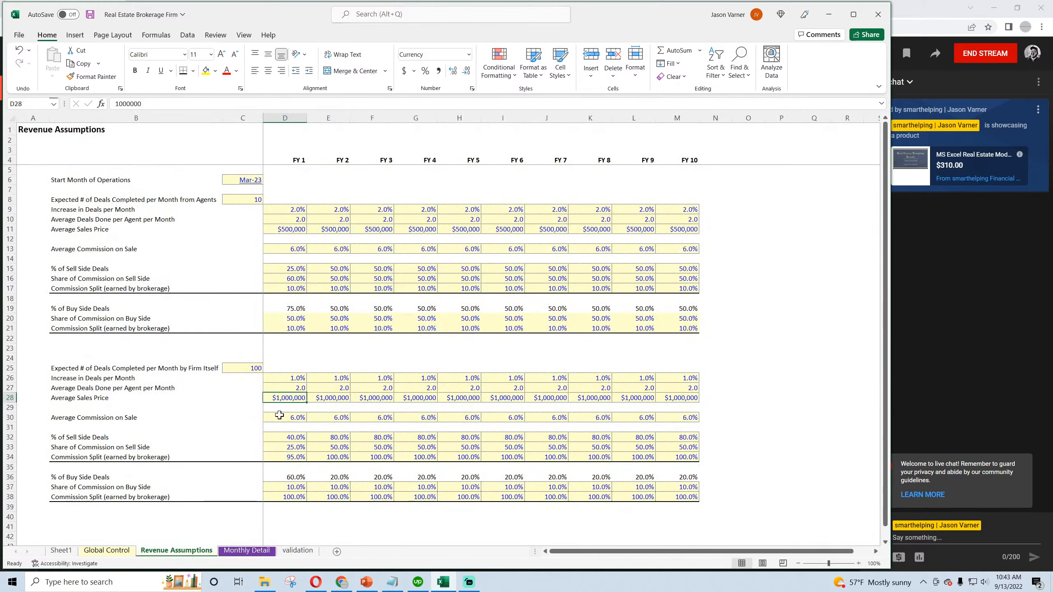
click(238, 551)
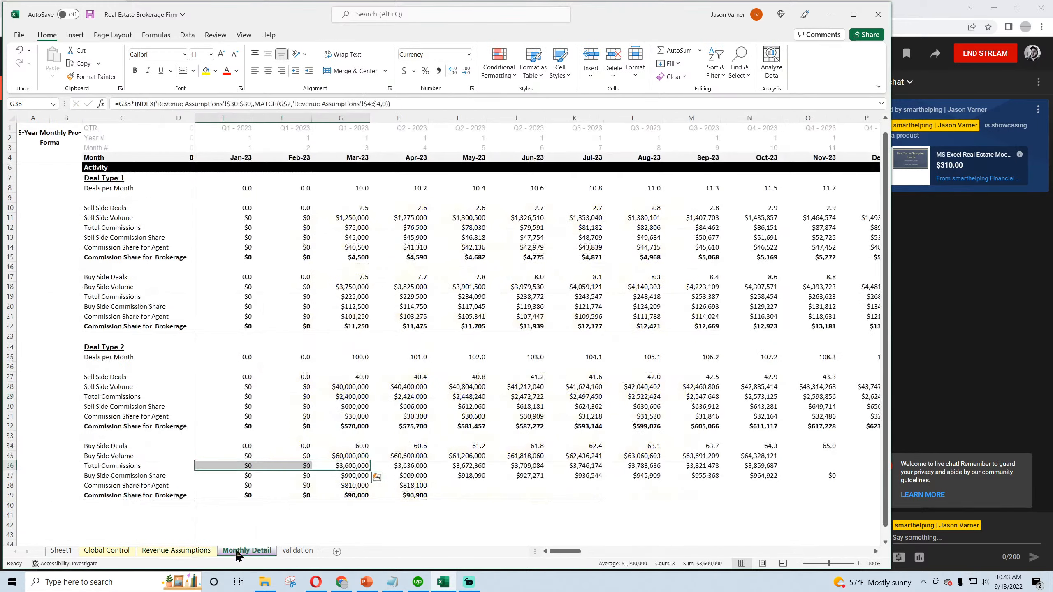
click(236, 476)
drag(228, 103, 250, 104)
text(34:$34)
key(Return)
drag(254, 480, 823, 477)
- Point the Deal Type 2 buy-side Commission Share for Agent formula in E38 to Revenue Assumptions row 38 ($38:$38)
click(237, 486)
click(245, 104)
key(BackSpace)
key(BackSpace)
text(38)
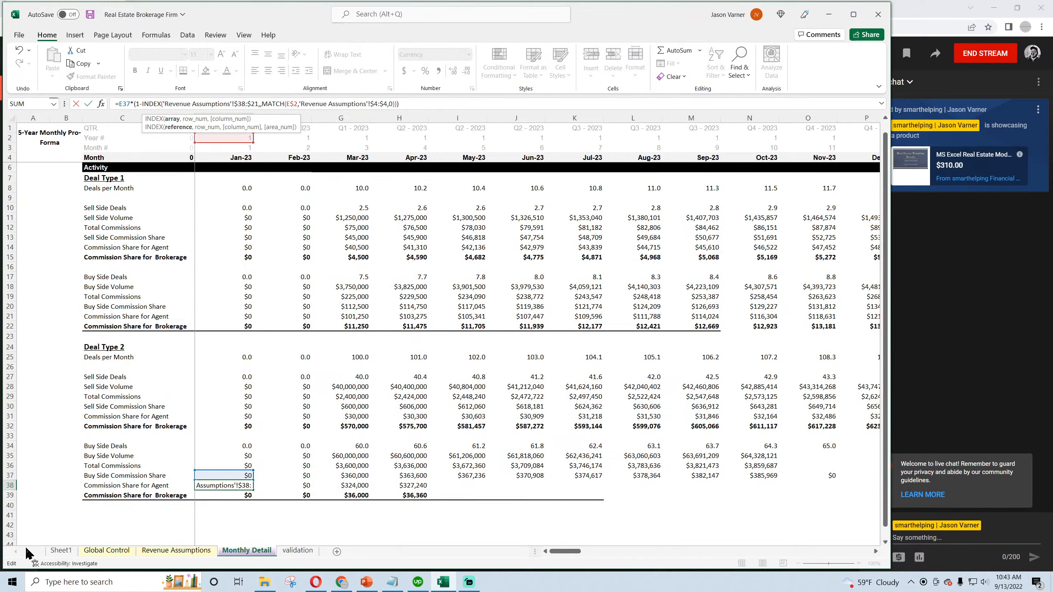
key(Right)
key(Right)
key(Right)
key(Return)
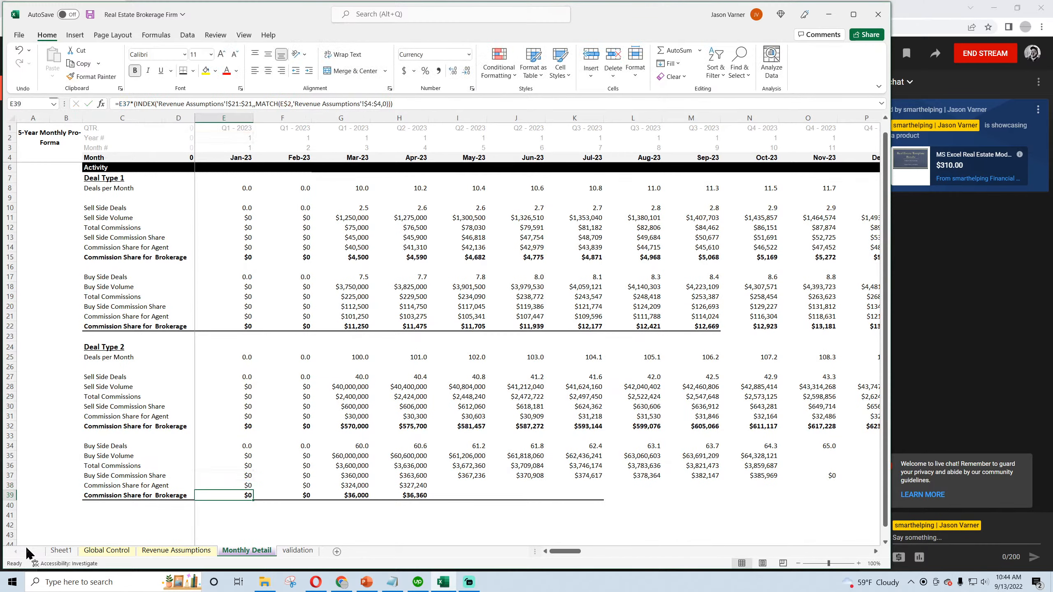
- Copy the buy-side Commission Share for Agent formula across through October 2023, undoing the stray fill below row 39
click(239, 485)
drag(253, 490, 767, 486)
double_click(238, 495)
click(282, 445)
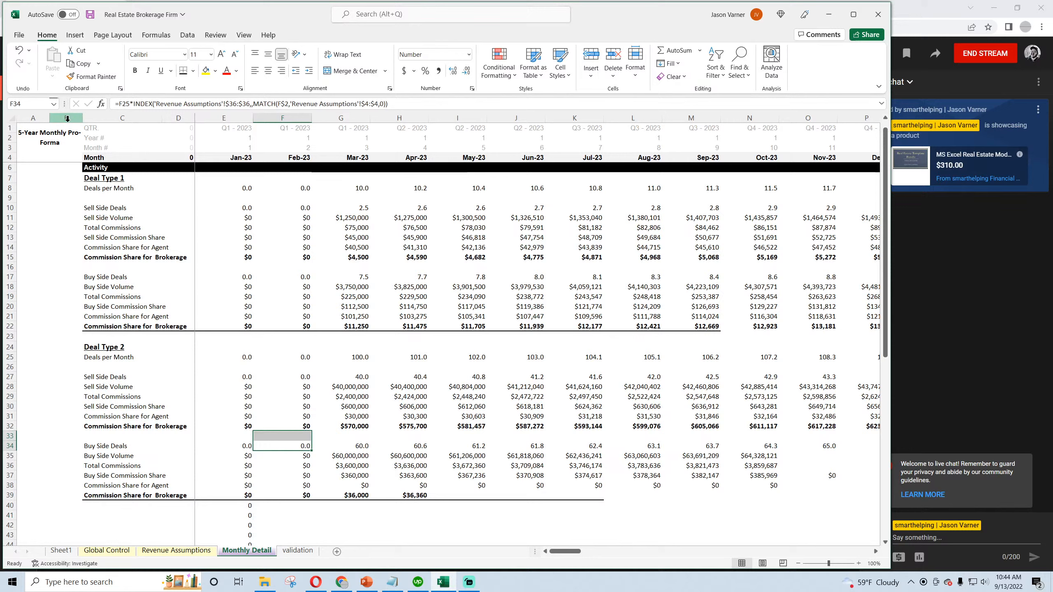
click(19, 51)
click(19, 51)
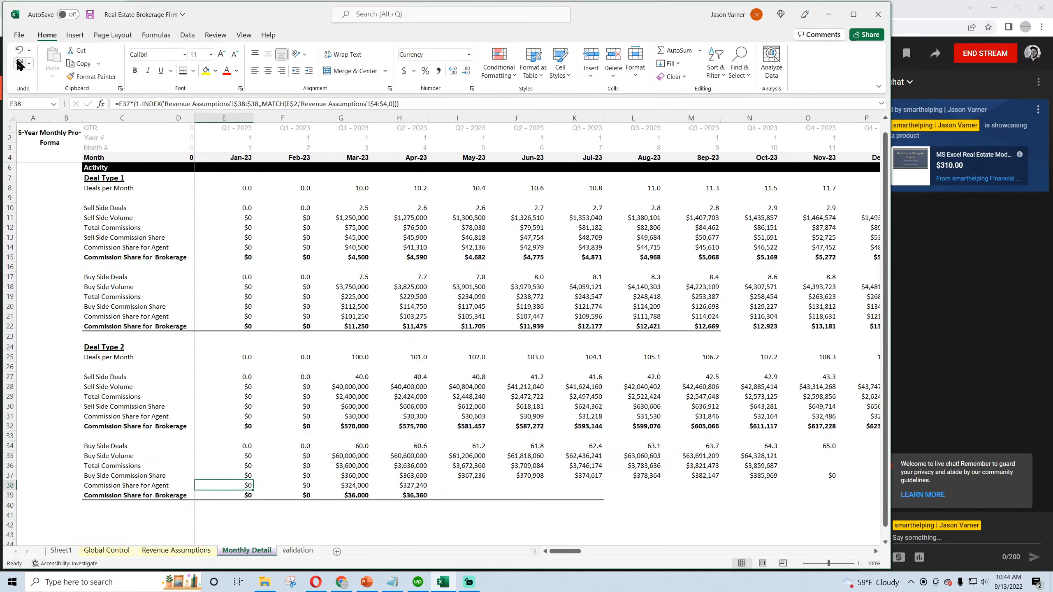
click(19, 63)
- Point the buy-side Commission Share for Brokerage formula in E39 to Revenue Assumptions row 38 ($38:$38) and copy it across through October 2023
click(232, 495)
click(240, 103)
key(BackSpace)
key(BackSpace)
text(38)
key(Right)
key(Right)
key(Right)
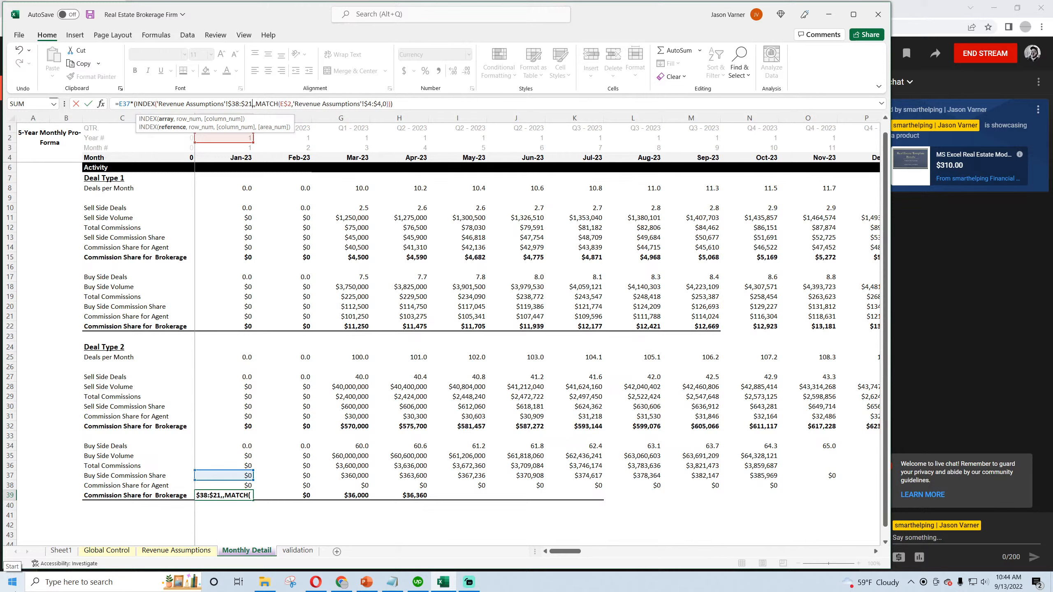
key(Return)
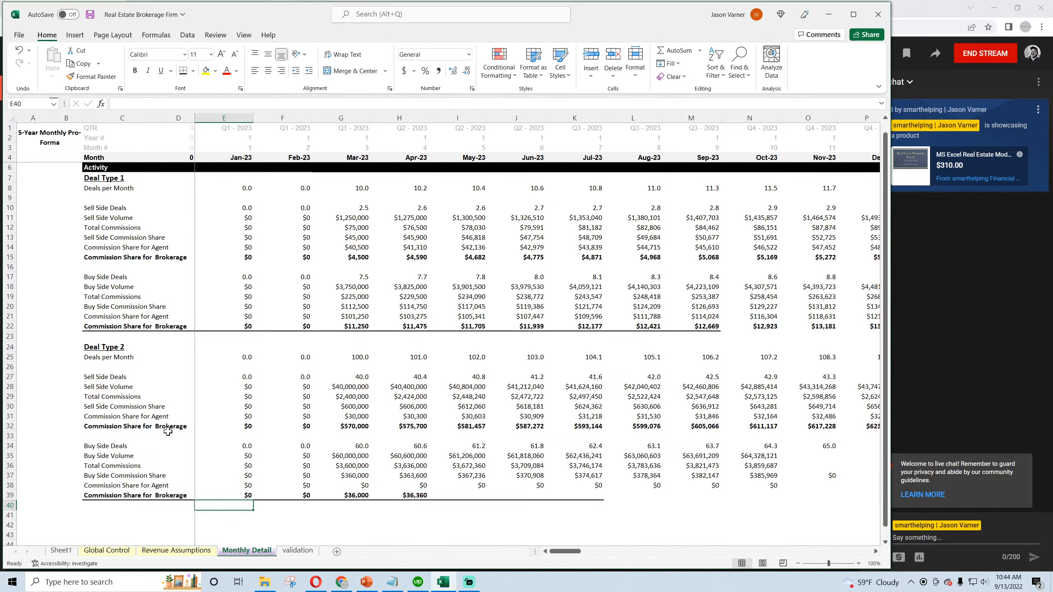
click(247, 495)
drag(253, 500, 759, 524)
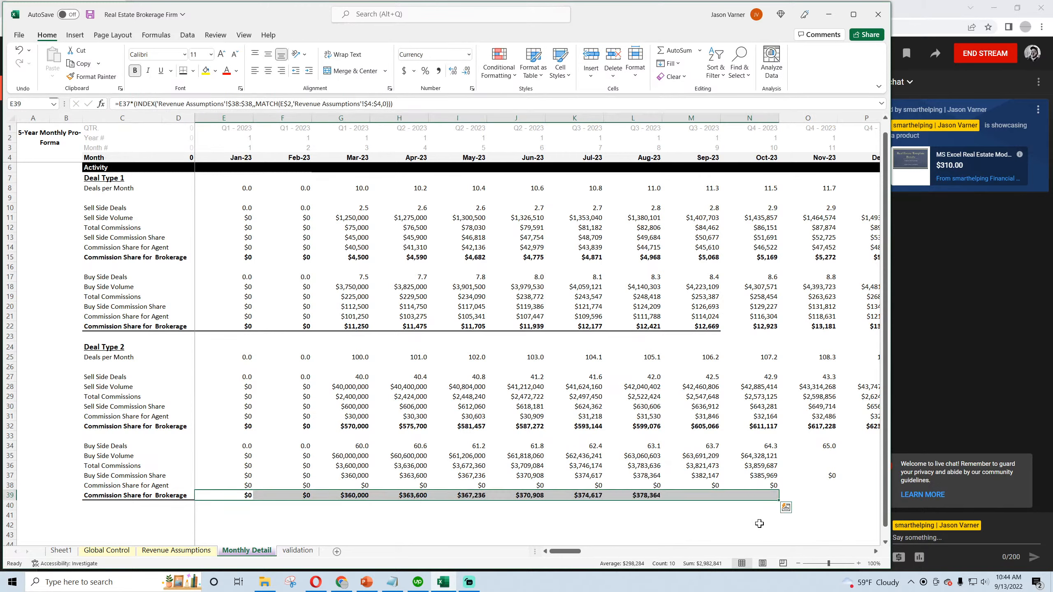
- Fill the Deal Type 2 sell-side and buy-side rows from March 2023 across through December 2032
drag(358, 446, 360, 495)
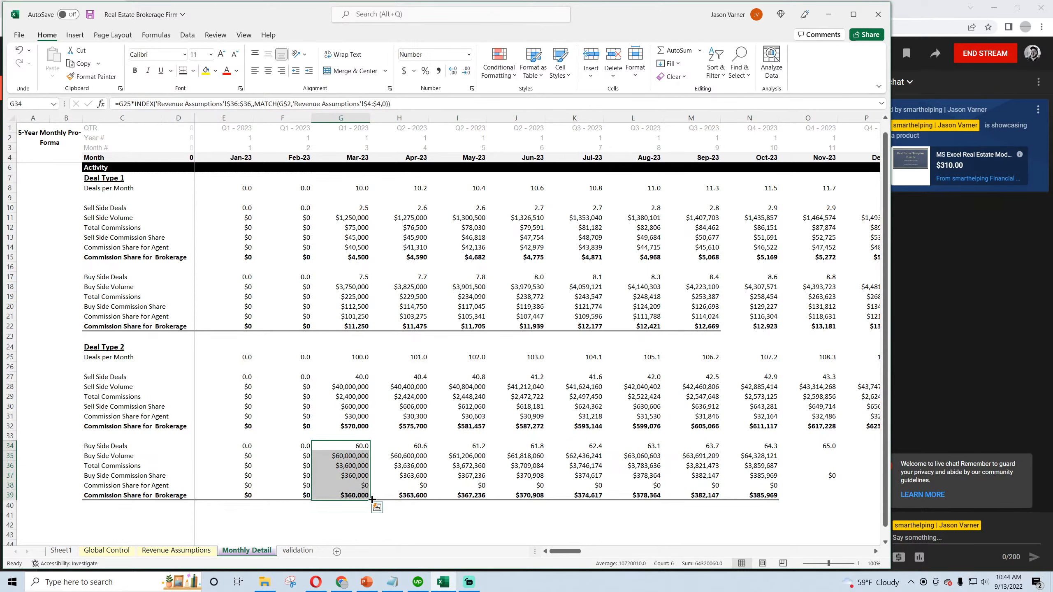
drag(358, 376, 1050, 504)
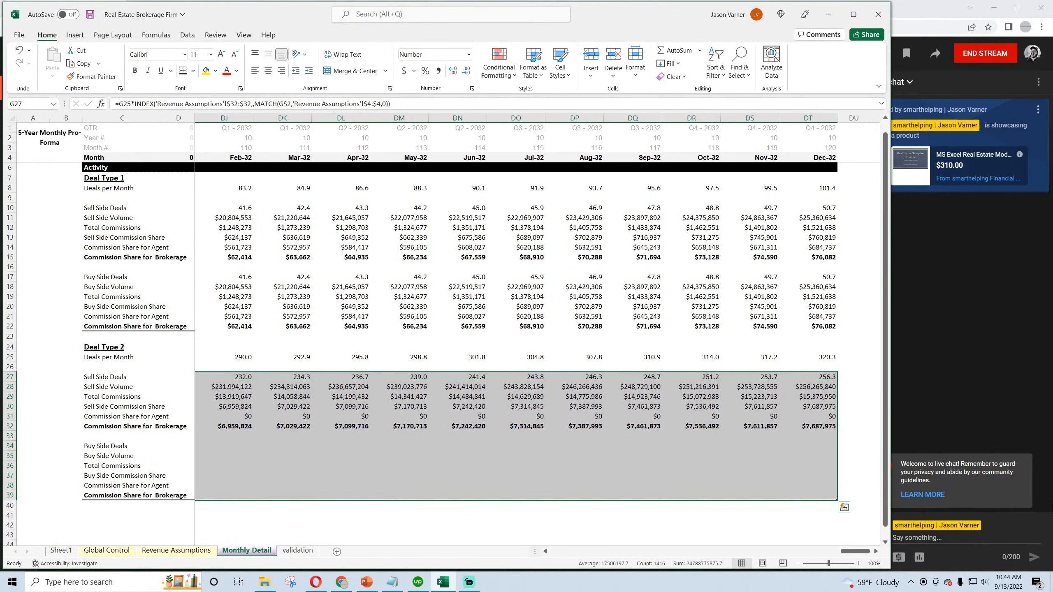
click(596, 376)
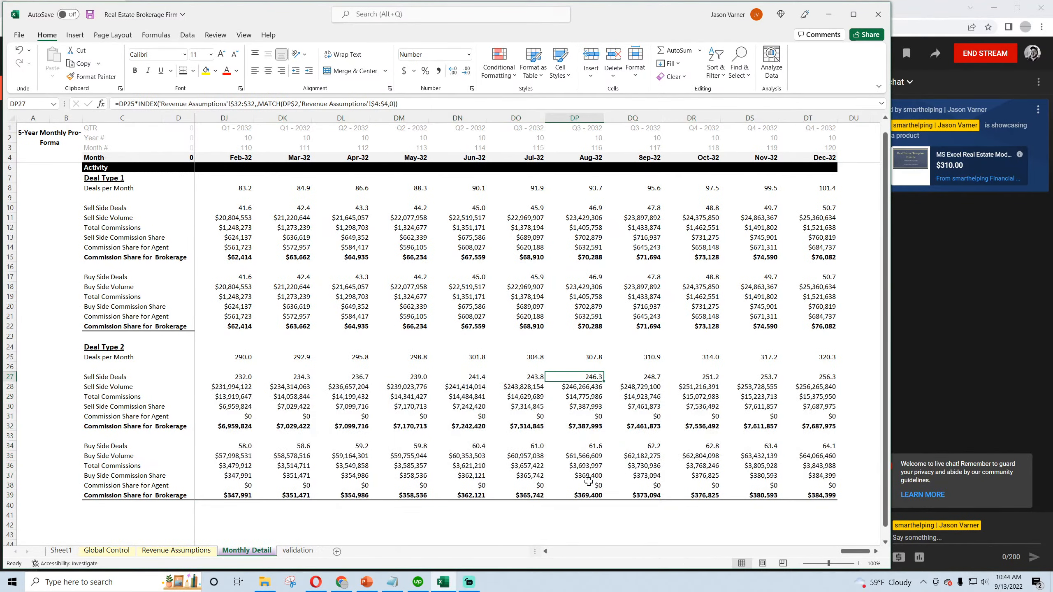
- Cross-check the August 2032 Buy Side Volume in DP41 by multiplying that month's Buy Side Deals by 1000000
click(591, 456)
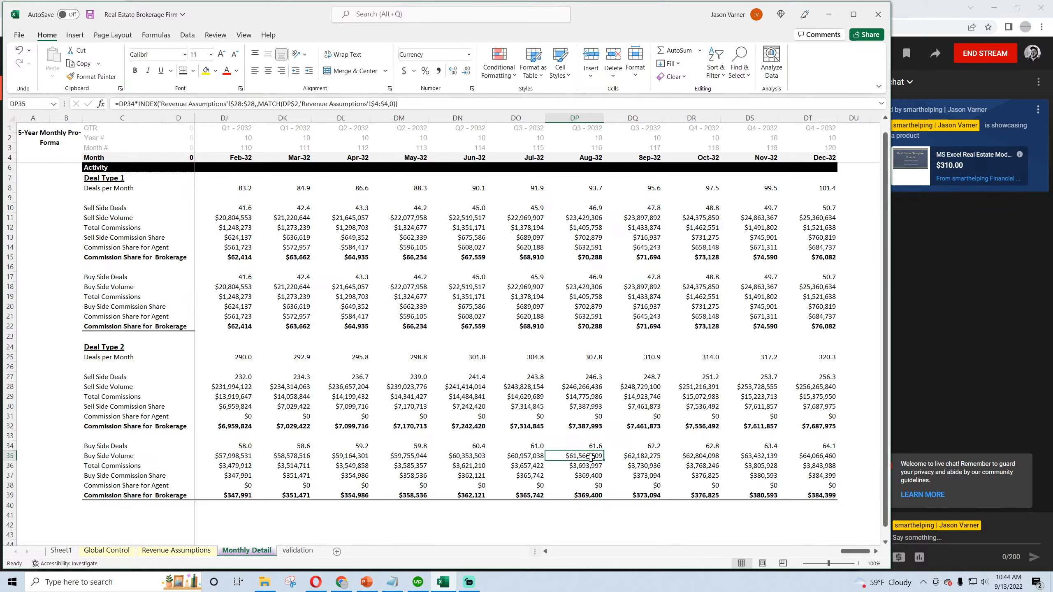
click(590, 514)
text(=)
click(592, 445)
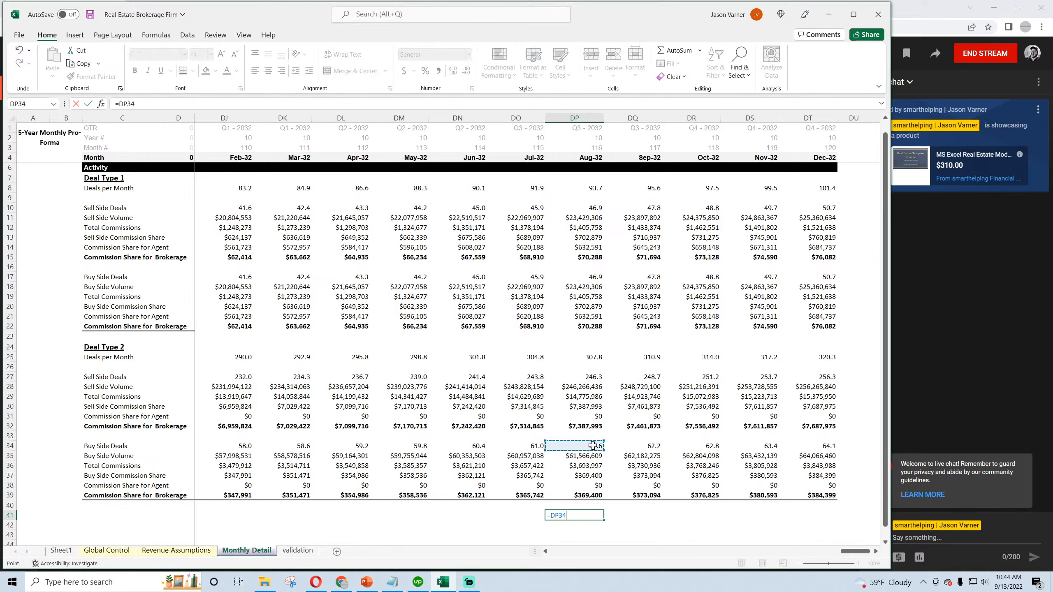
text(*1000000)
key(Return)
click(587, 515)
- Cross-check the August 2032 buy-side Total Commissions in DP42 by multiplying the test volume in DP41 by 6%
click(588, 525)
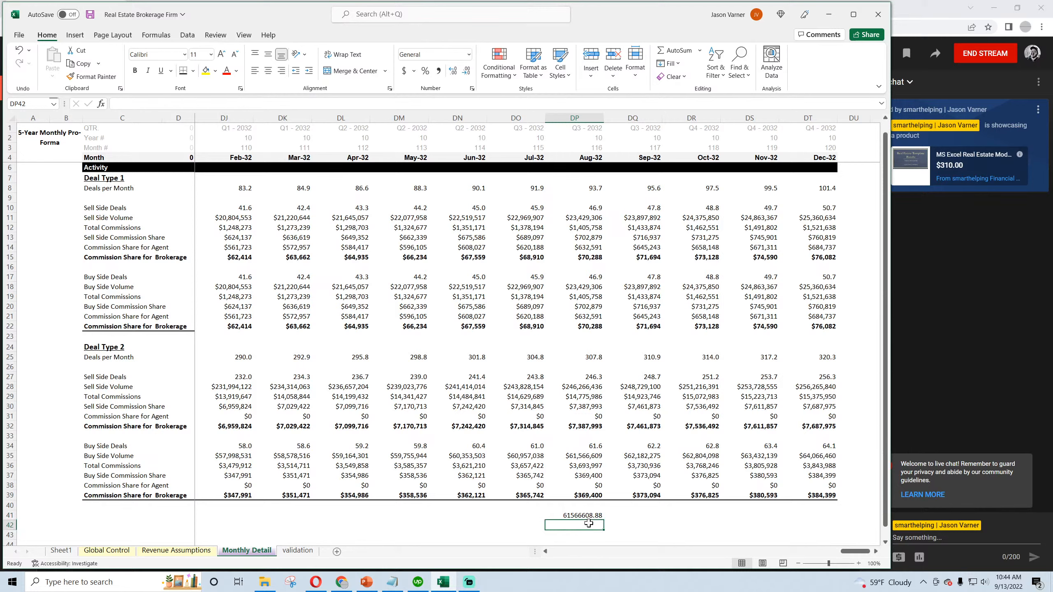
text(=)
click(584, 514)
text(*6%)
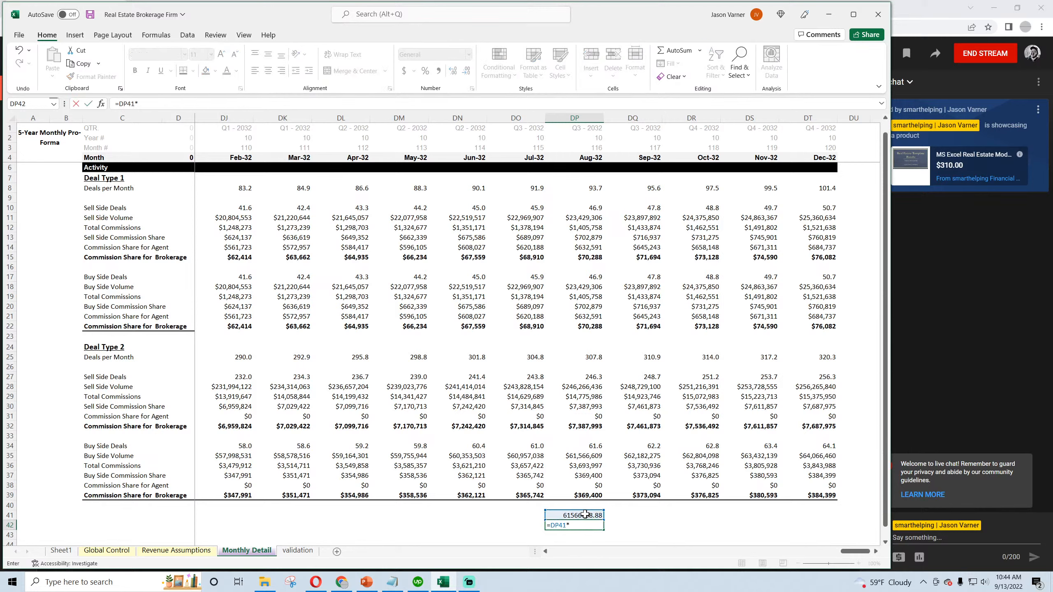
key(Return)
click(591, 526)
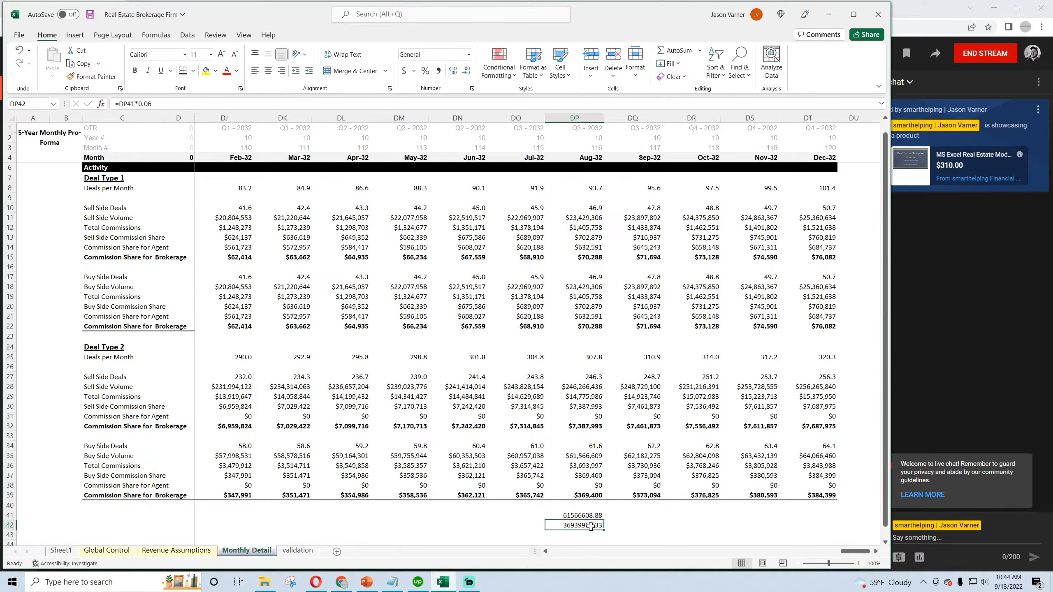
- Return to the Revenue Assumptions sheet and save the workbook
click(176, 550)
key(ctrl+s)
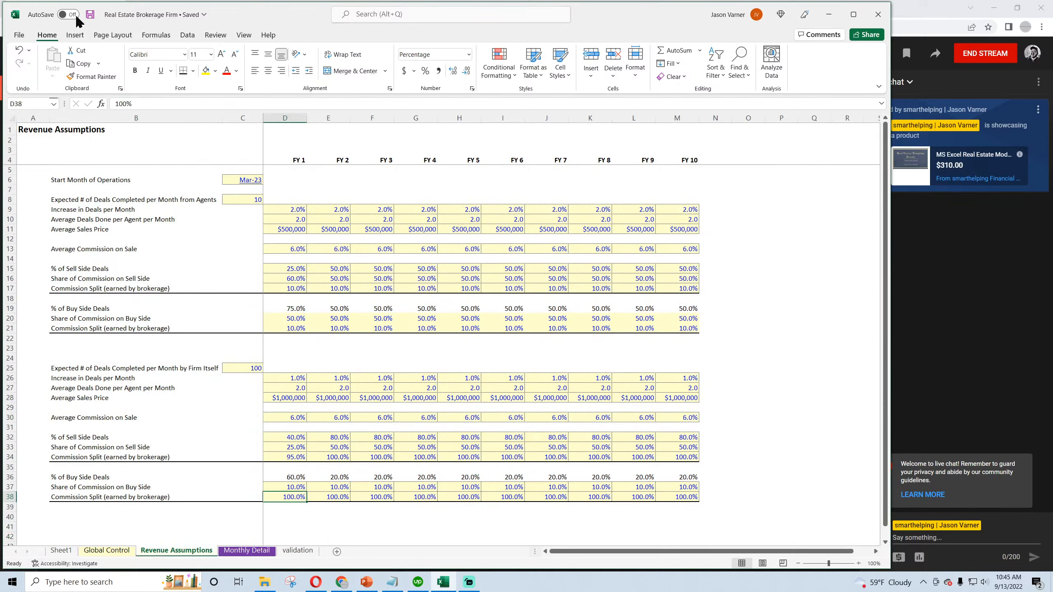
- Examine the Deal Type 2 sell-side figures for March 2023 and the Commission Share for Brokerage rows of both deal types on Monthly Detail
click(255, 553)
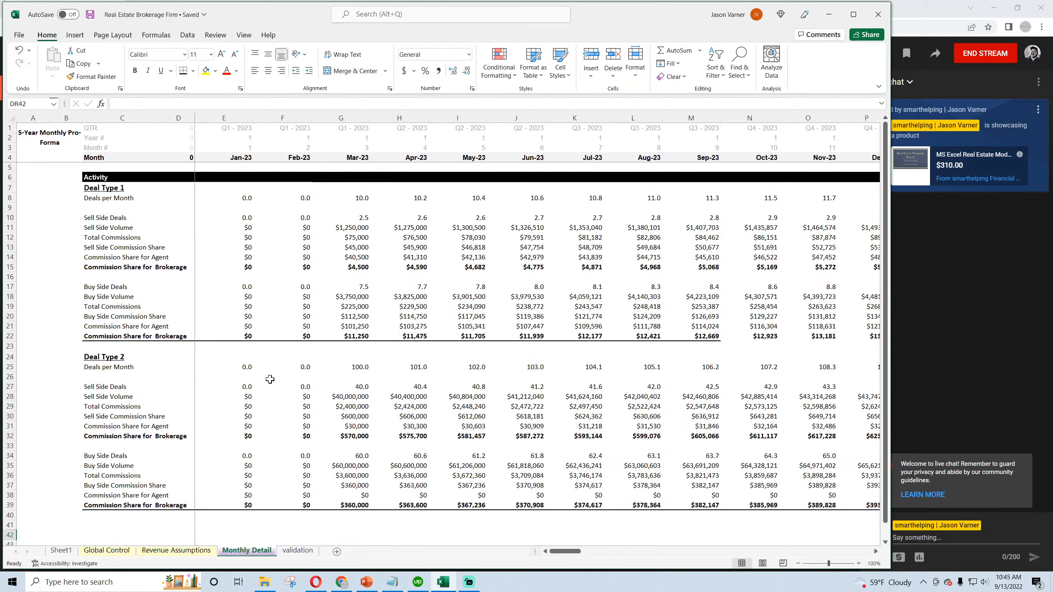
click(353, 388)
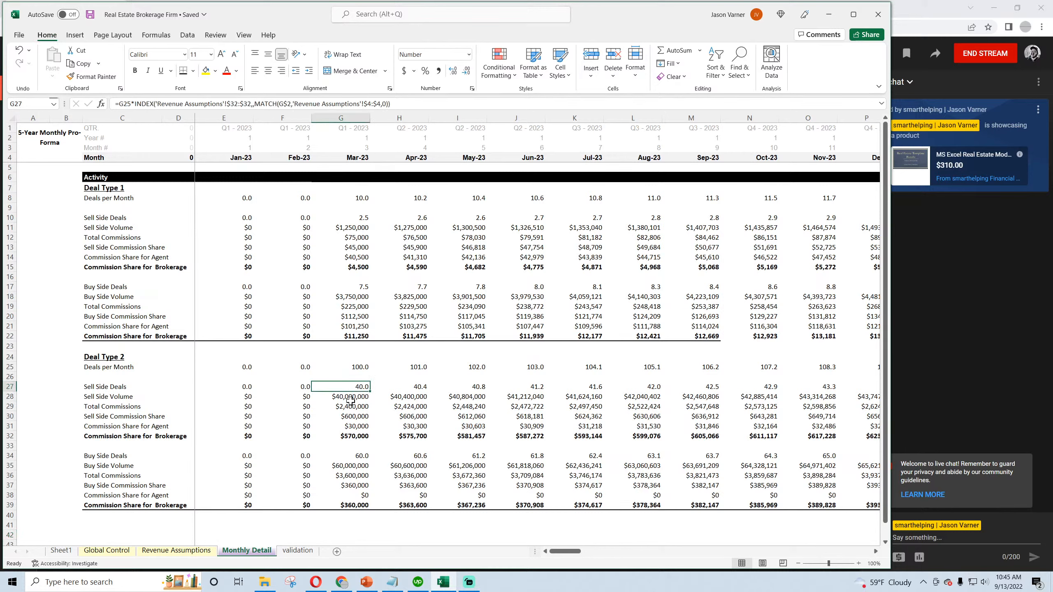
click(350, 399)
click(353, 407)
drag(103, 336, 481, 336)
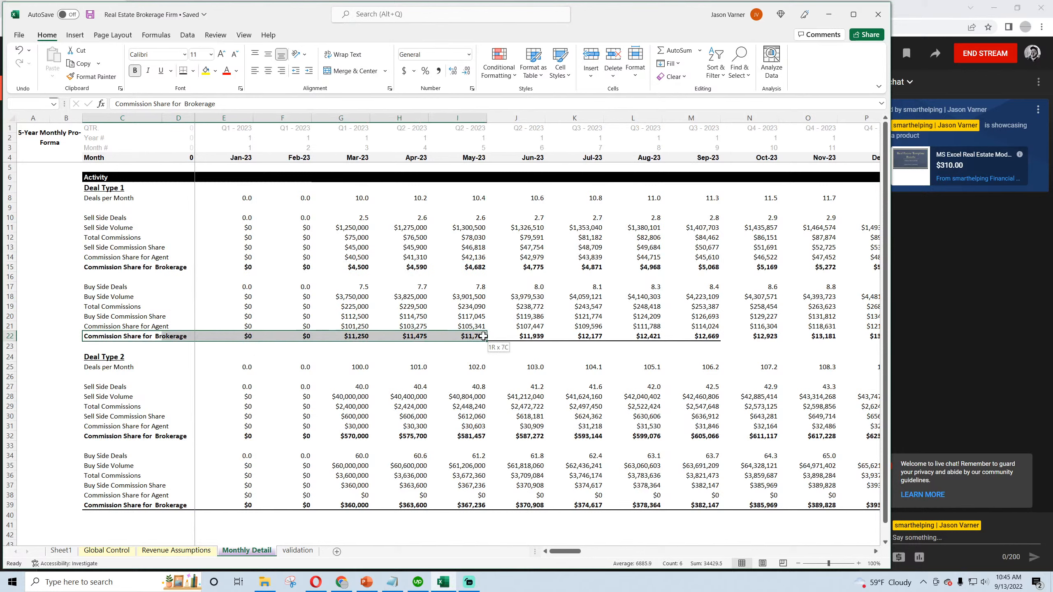
drag(105, 436, 444, 436)
drag(99, 504, 348, 509)
- On Revenue Assumptions, set the second deal type's Average Deals Done per Agent per Month to 0 for FY 1 through FY 10 and save the workbook
click(176, 550)
click(84, 219)
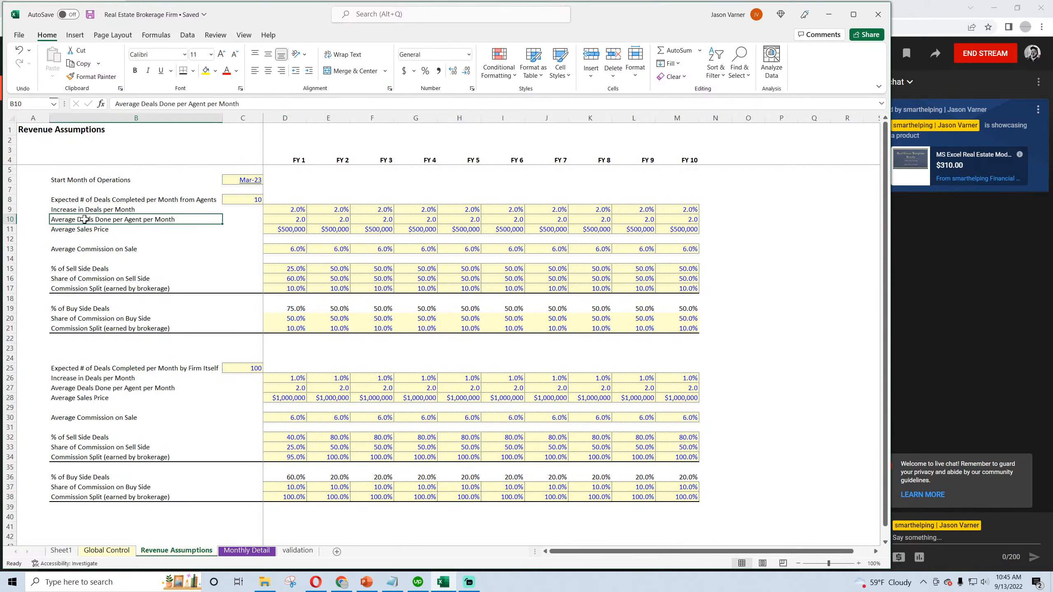
click(289, 220)
click(289, 390)
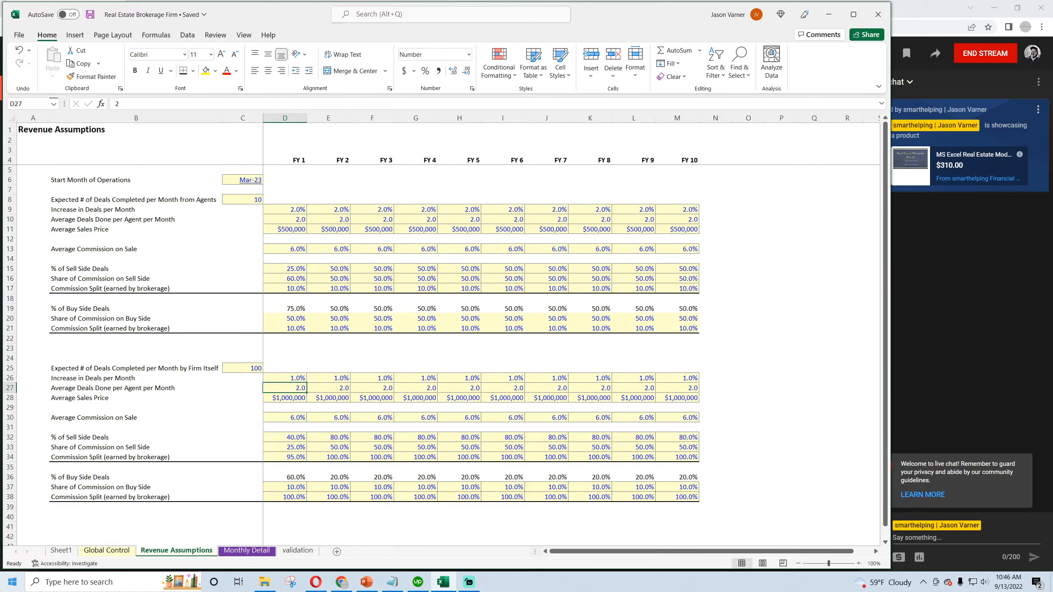
text(0)
key(Return)
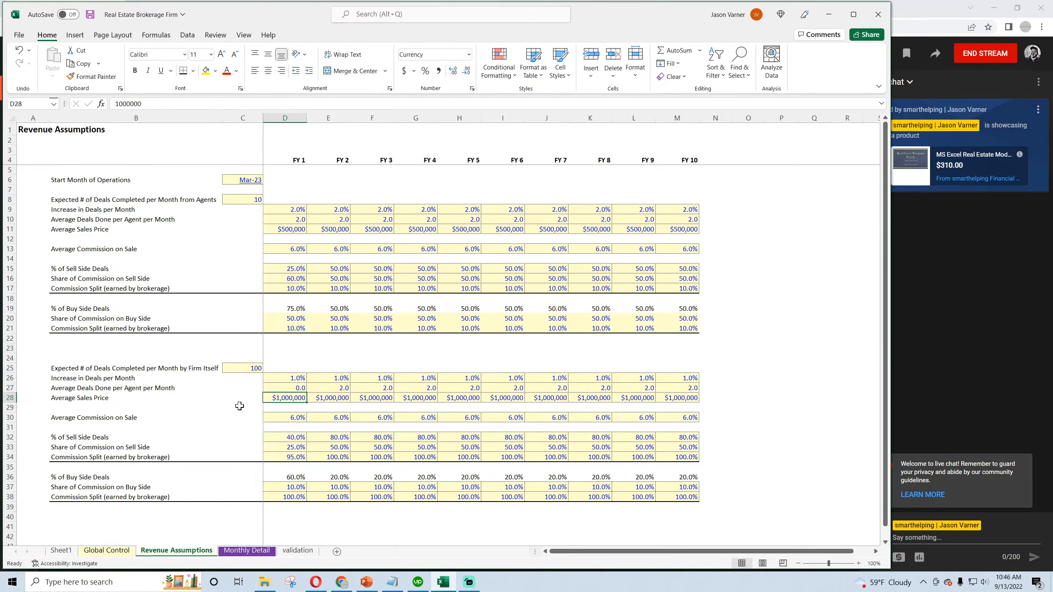
click(290, 389)
drag(307, 393, 662, 394)
key(ctrl+s)
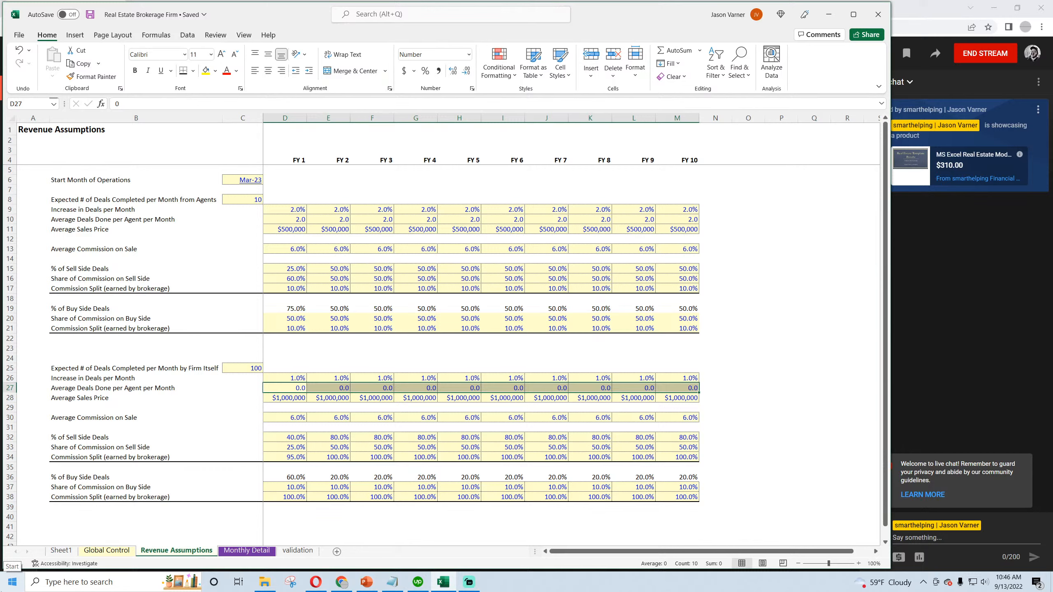
- Switch to YouTube Studio in Chrome to check the live stream, and return to the Revenue Assumptions sheet
click(341, 581)
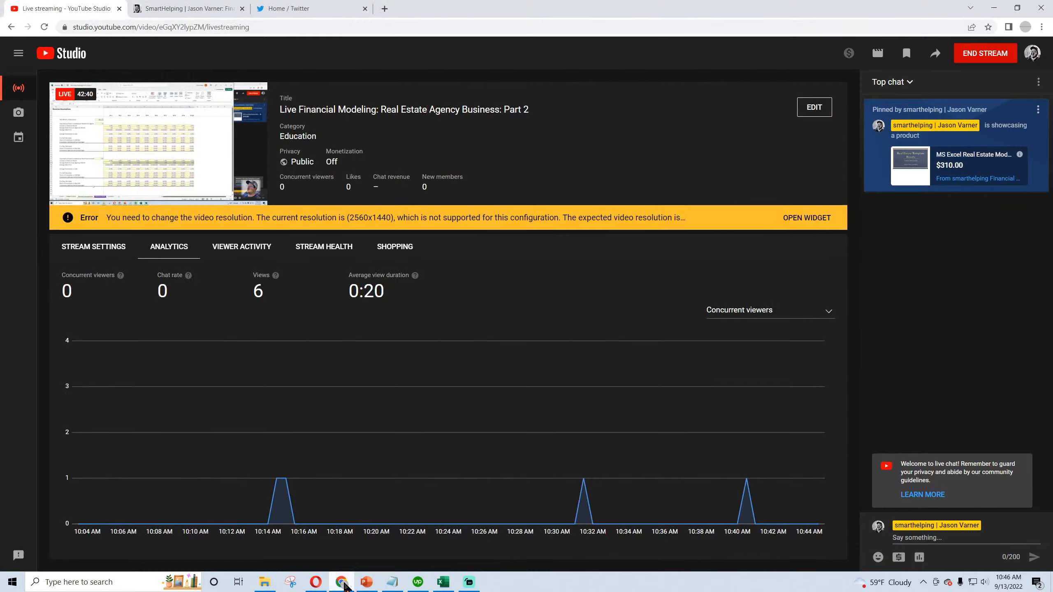
click(341, 582)
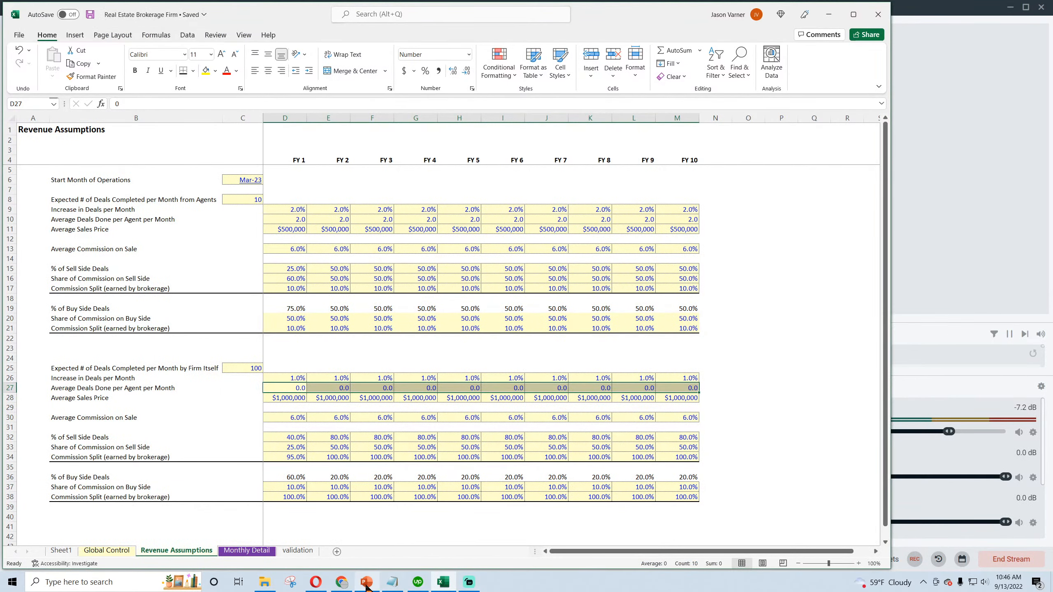
mouse_move(366, 587)
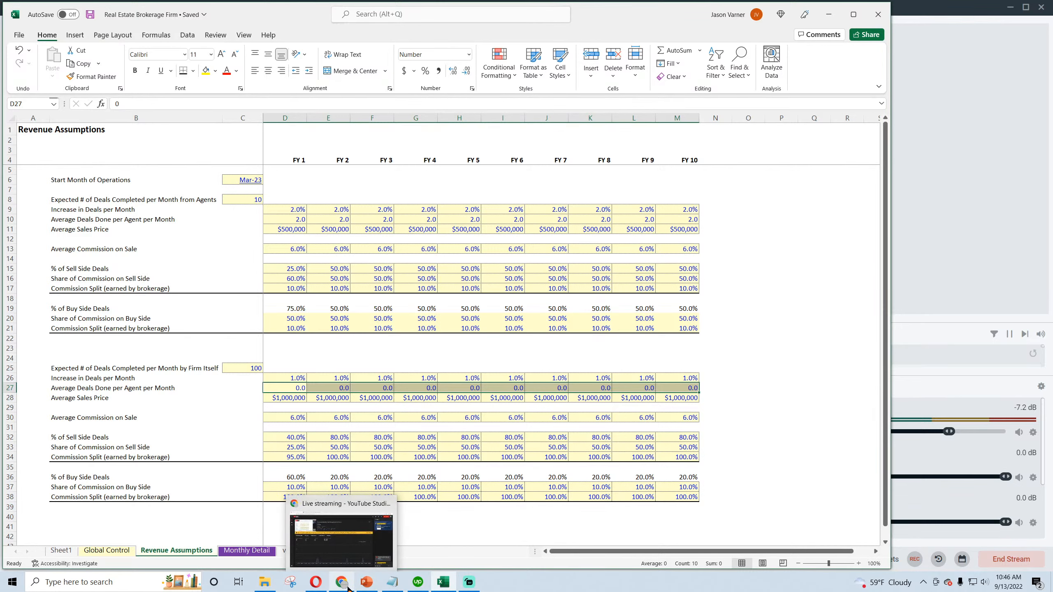
click(461, 526)
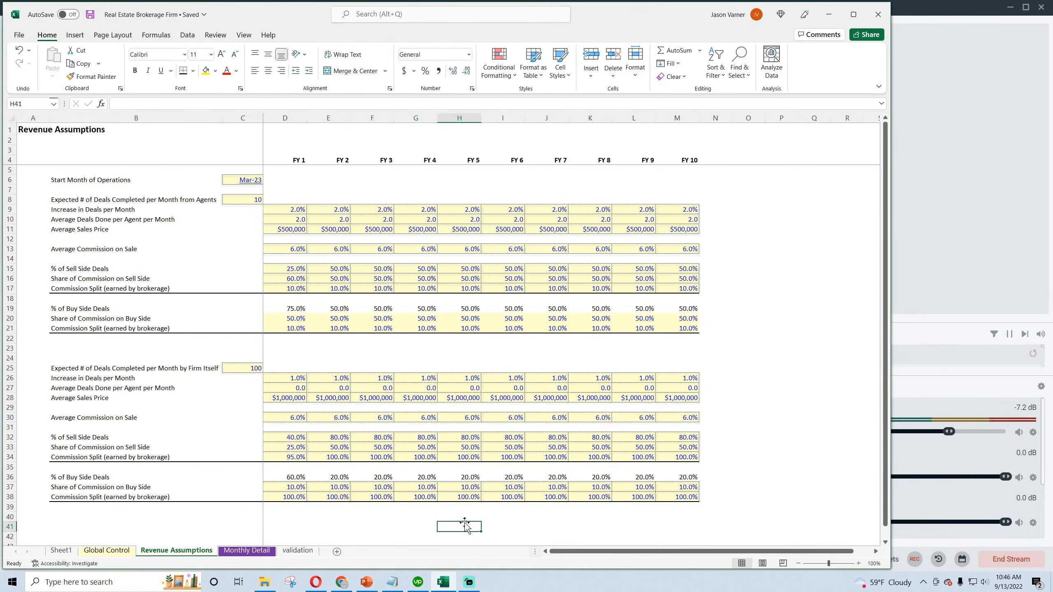
- Review the Deal Type 1 and Deal Type 2 blocks on Monthly Detail and the empty area below them
click(247, 550)
drag(122, 189, 517, 505)
scroll(207, 348, down, 4)
scroll(203, 349, up, 4)
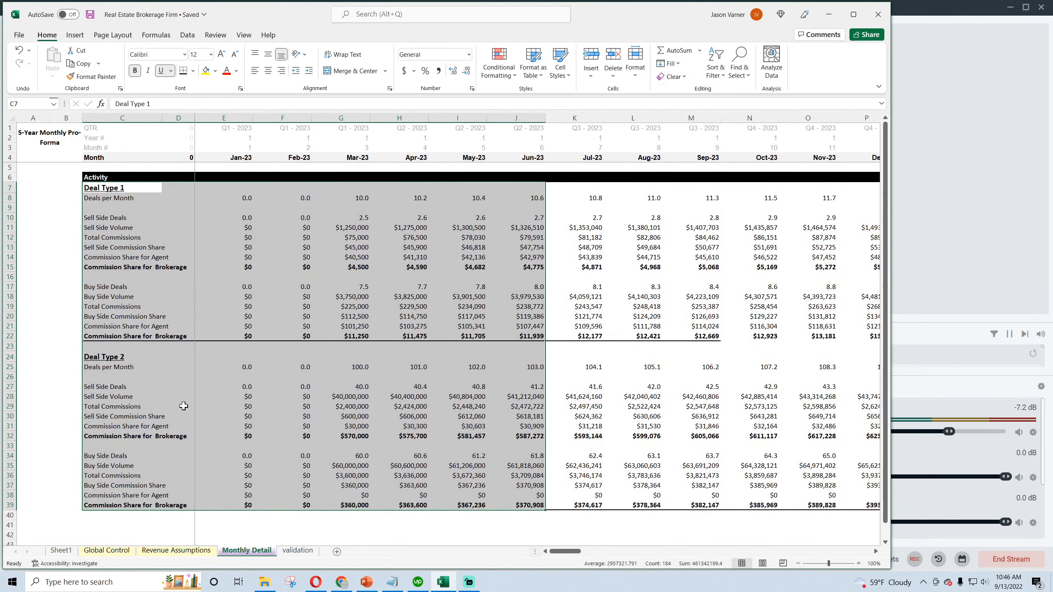
click(162, 551)
click(248, 550)
scroll(301, 458, down, 4)
click(122, 446)
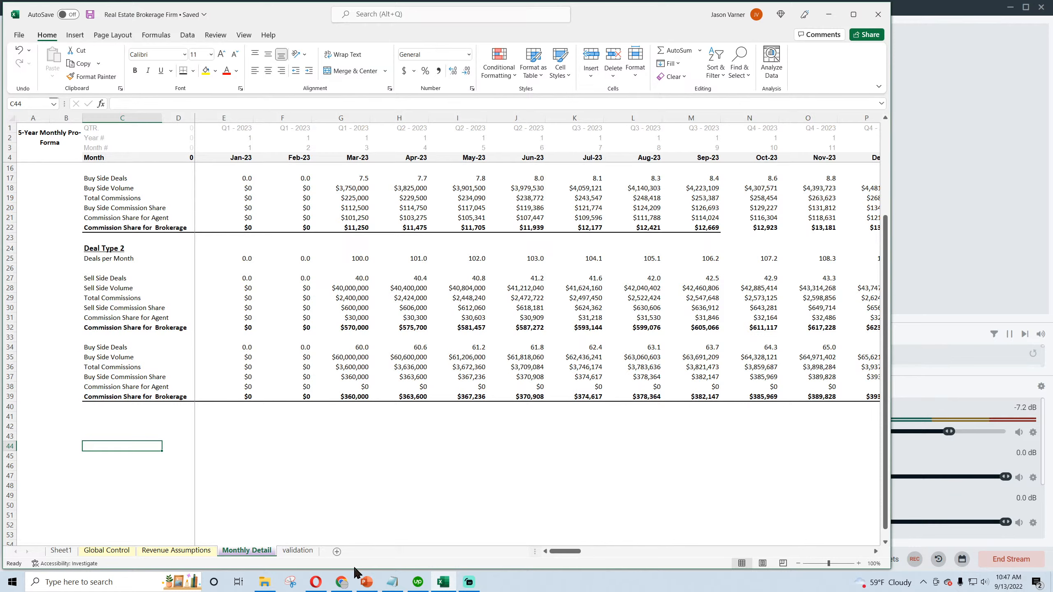
- Switch to Chrome and examine the introduction and template bundles on the SmartHelping Financial Models page
click(346, 588)
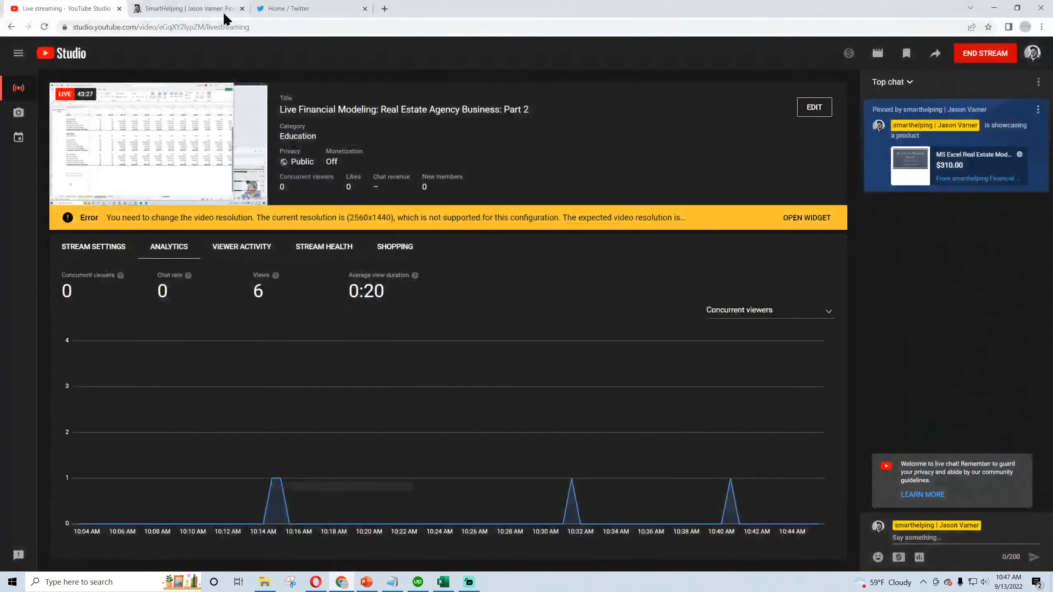
click(216, 13)
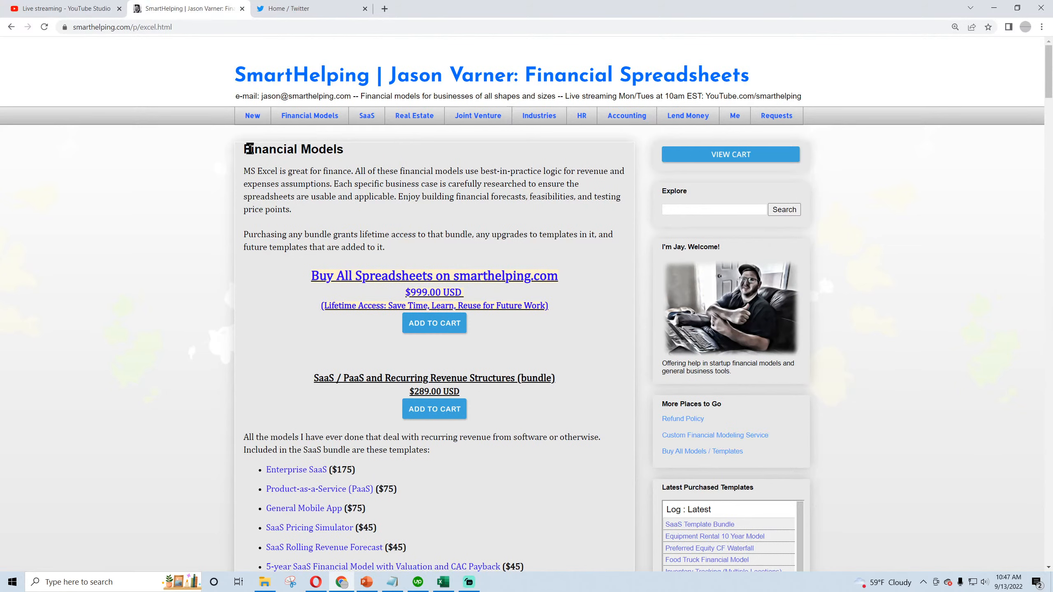
drag(245, 148, 431, 237)
click(471, 241)
scroll(298, 257, down, 8)
scroll(299, 257, down, 1)
scroll(298, 257, up, 7)
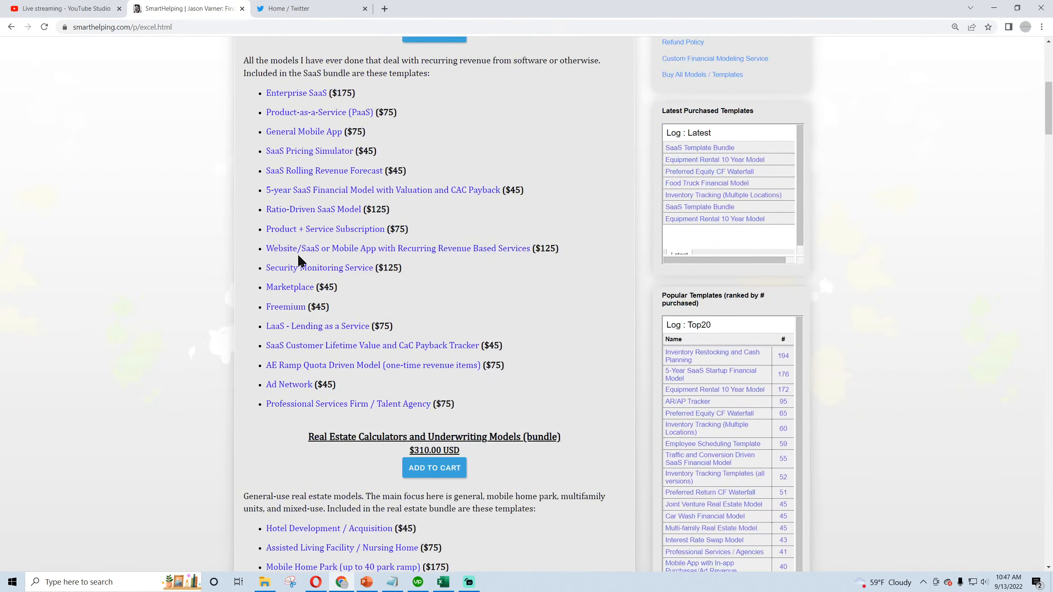
scroll(299, 257, down, 10)
scroll(299, 260, down, 7)
scroll(302, 258, up, 20)
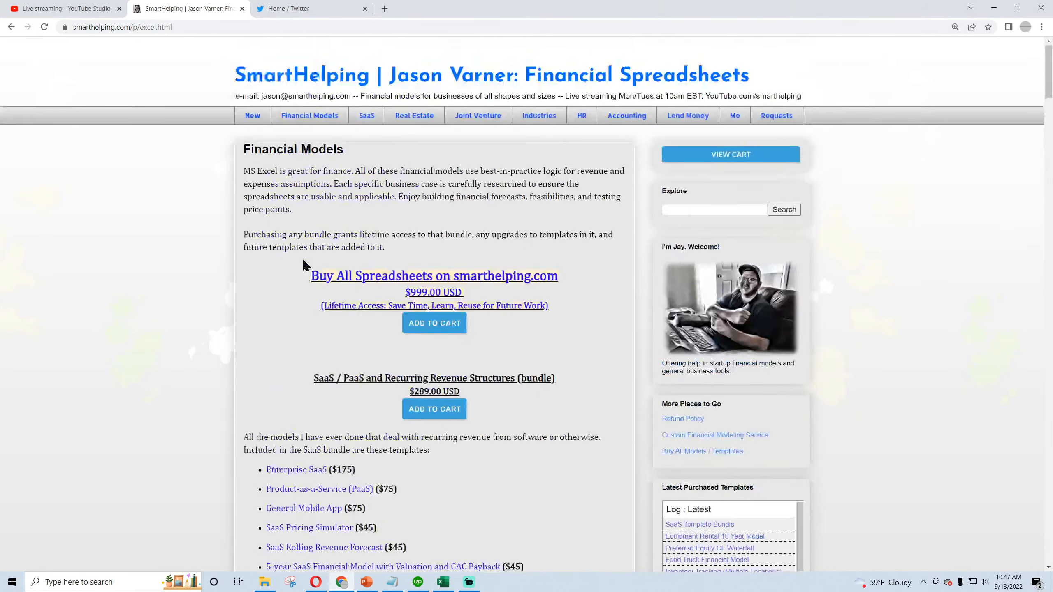